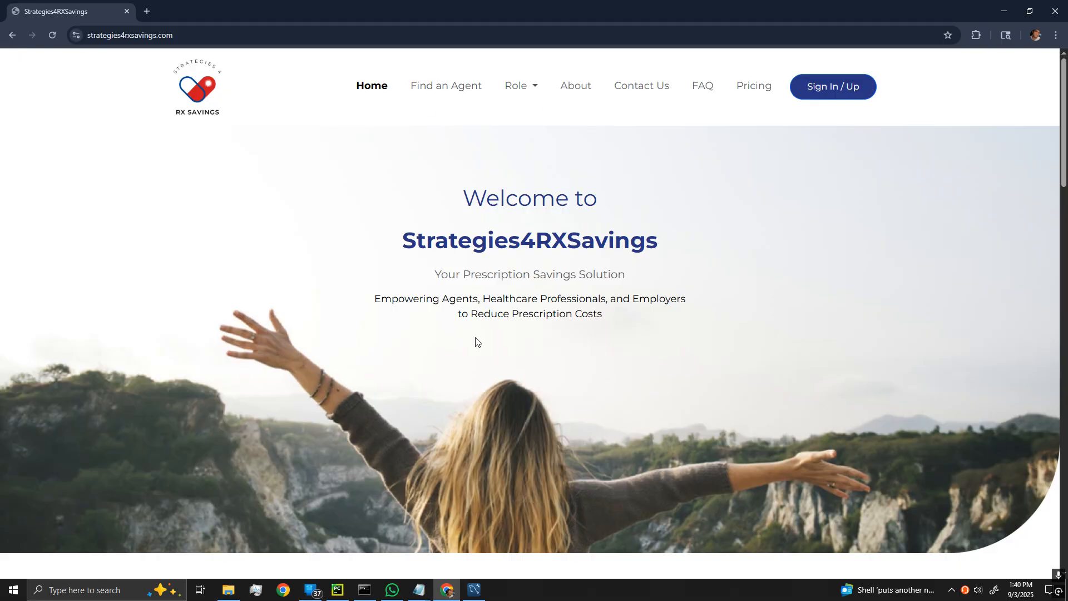
Glance at the user roles list, then go to the Sign In / Up page.
left_click(517, 87)
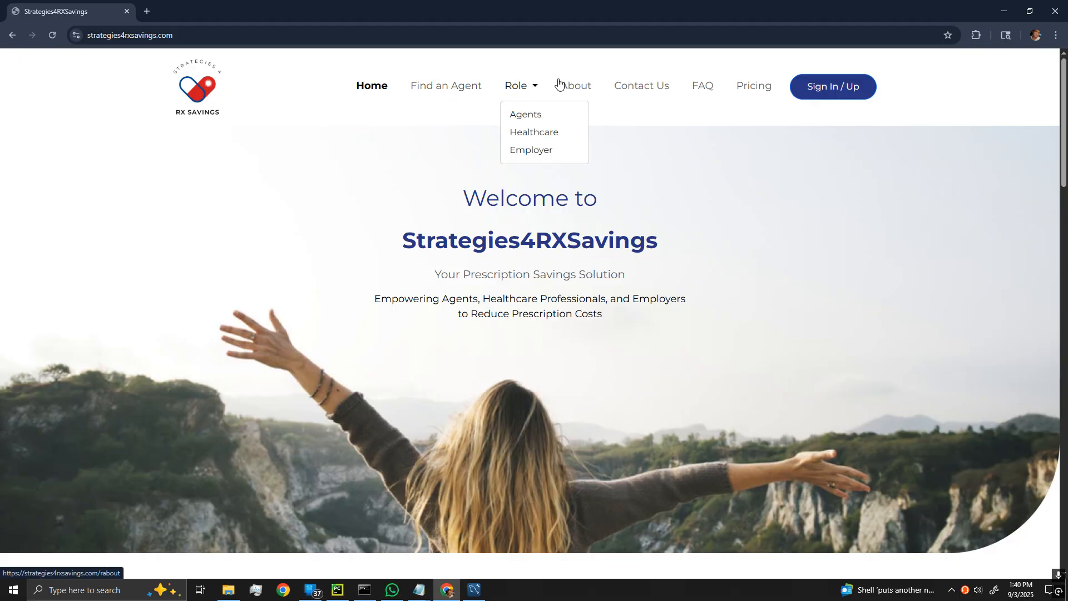
left_click(666, 132)
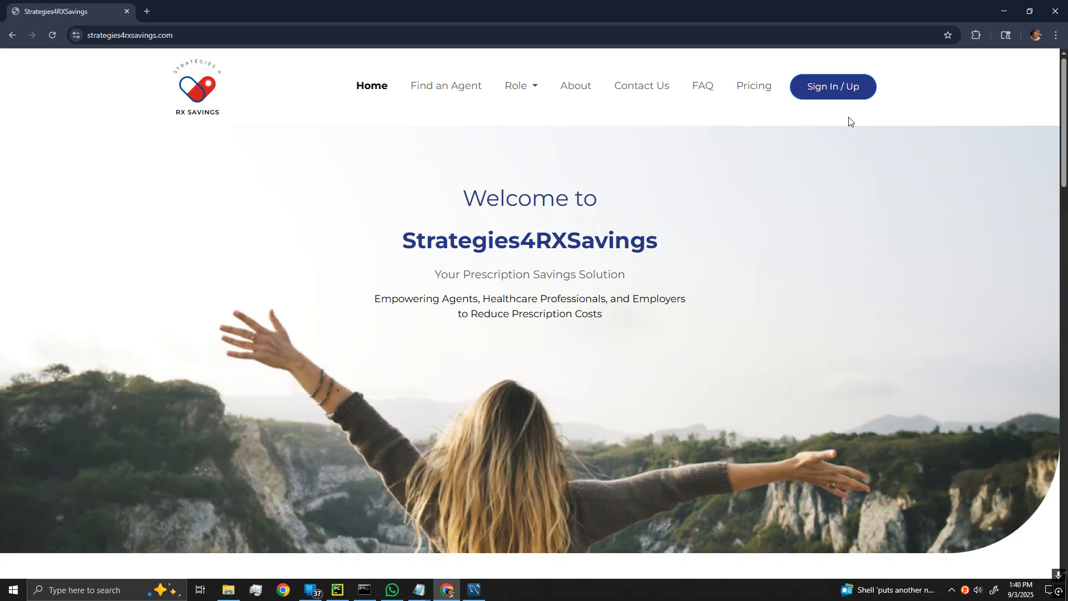
left_click(825, 92)
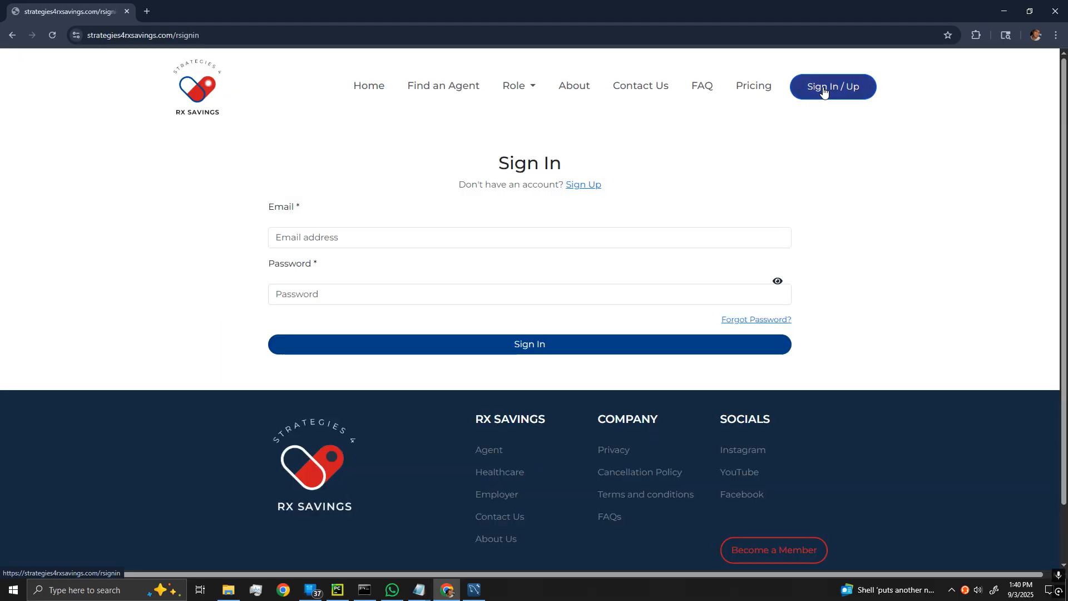
Enter the account e-mail and password and submit the sign-in form.
left_click(354, 237)
key("Tab")
type("*********")
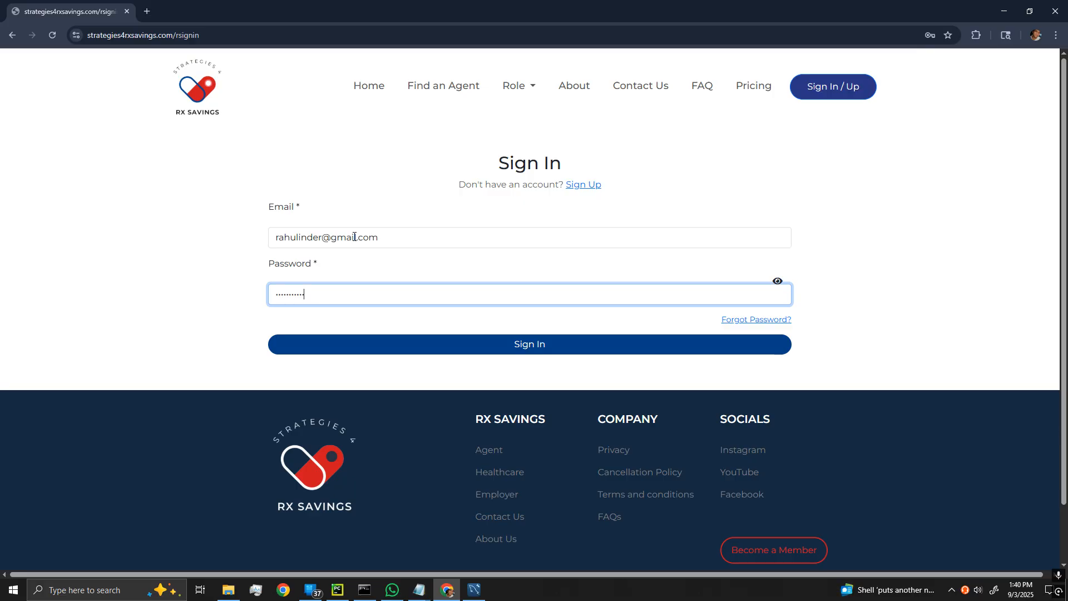
left_click(499, 345)
Log in with the entered credentials to reach the Medicare Drug Search page.
left_click(499, 345)
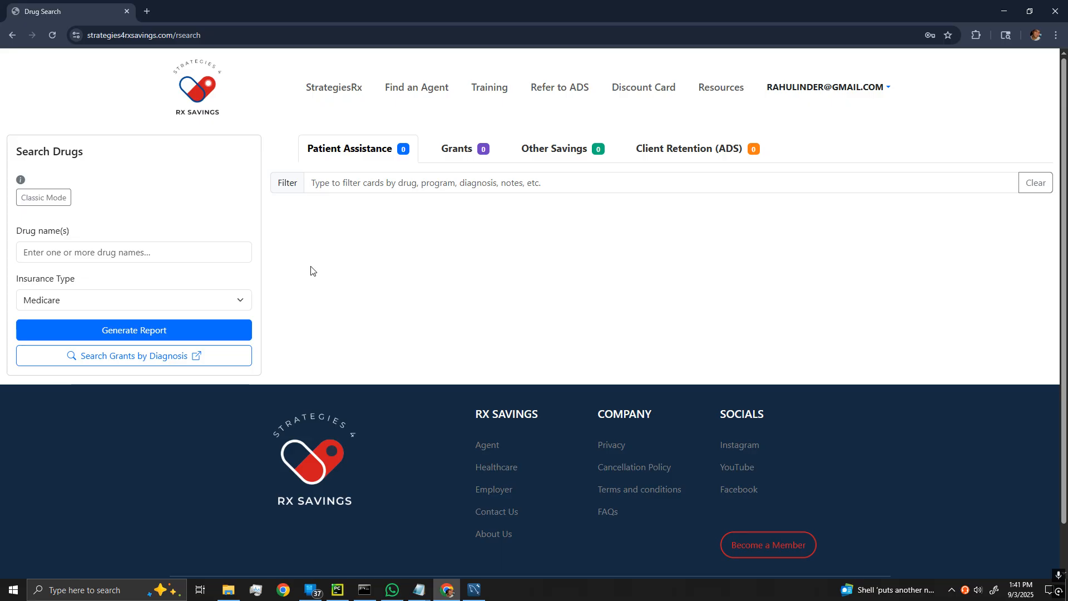
left_click(61, 200)
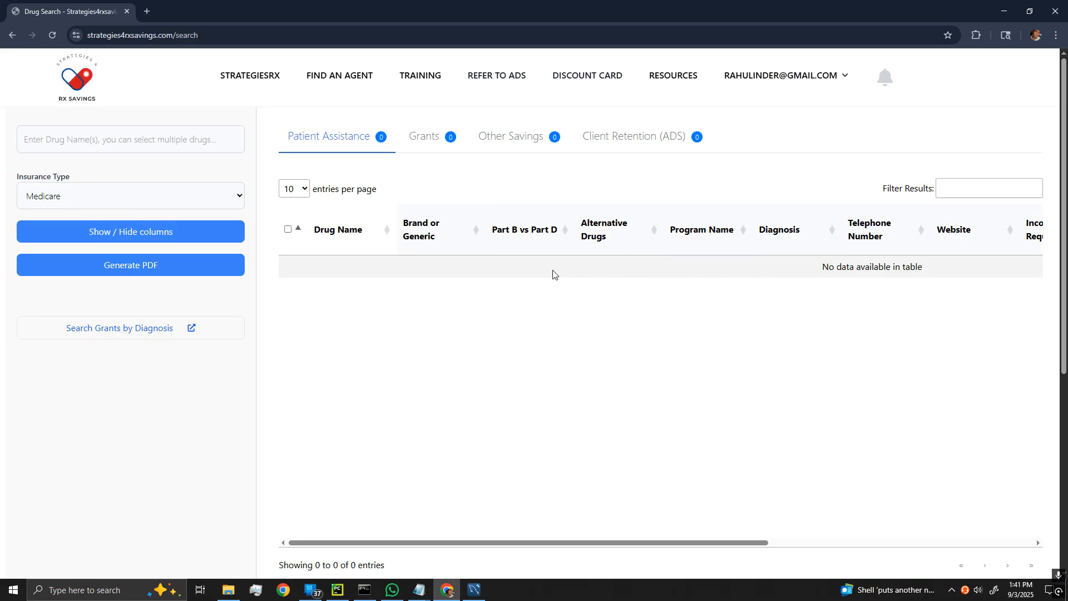
left_click(256, 81)
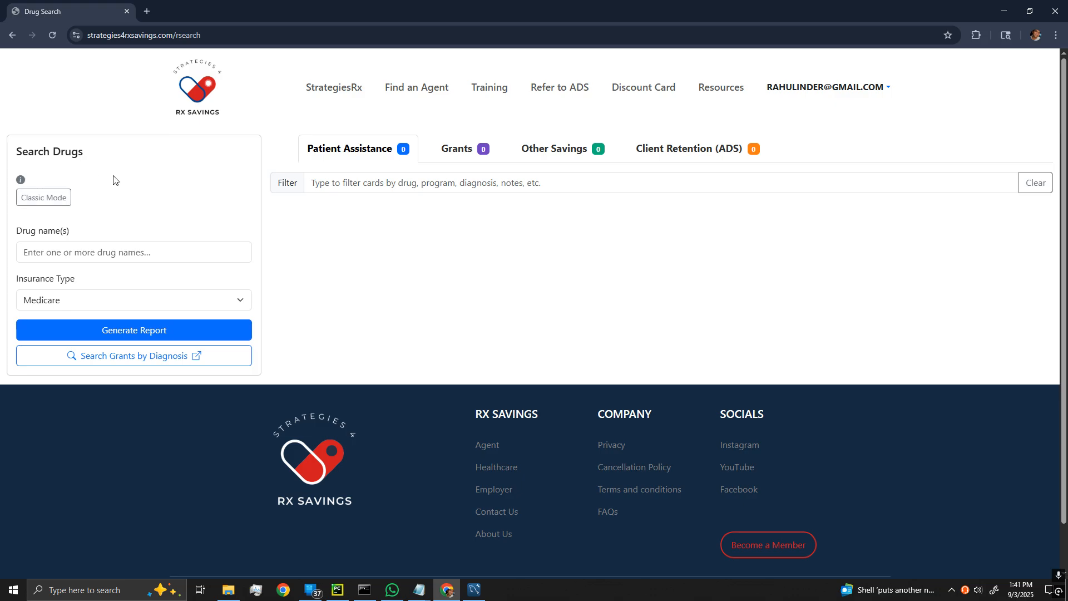
left_click(76, 252)
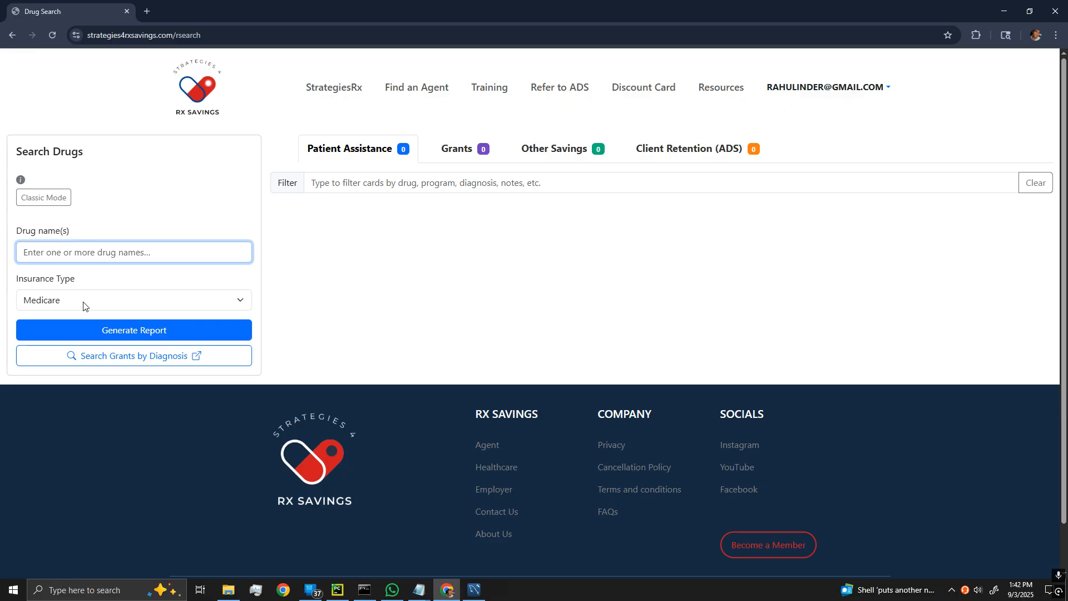
left_click(64, 300)
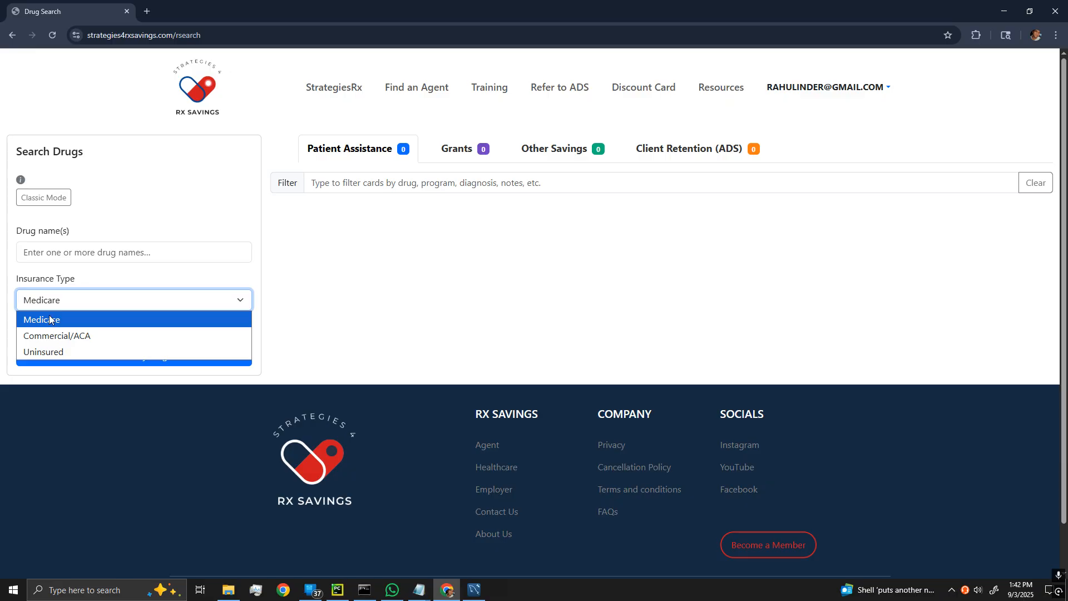
left_click(281, 319)
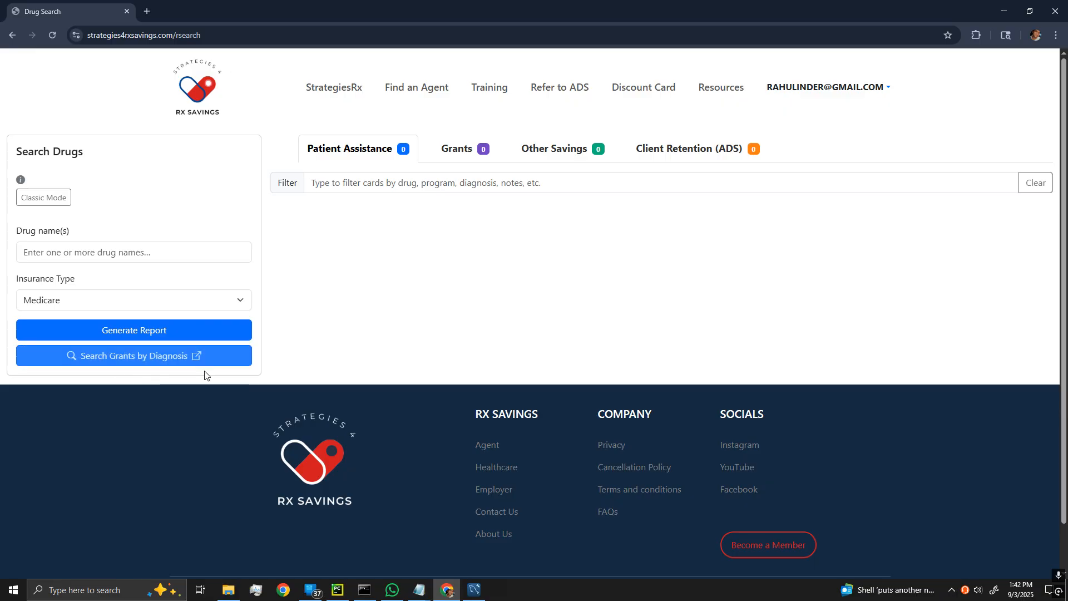
left_click(107, 245)
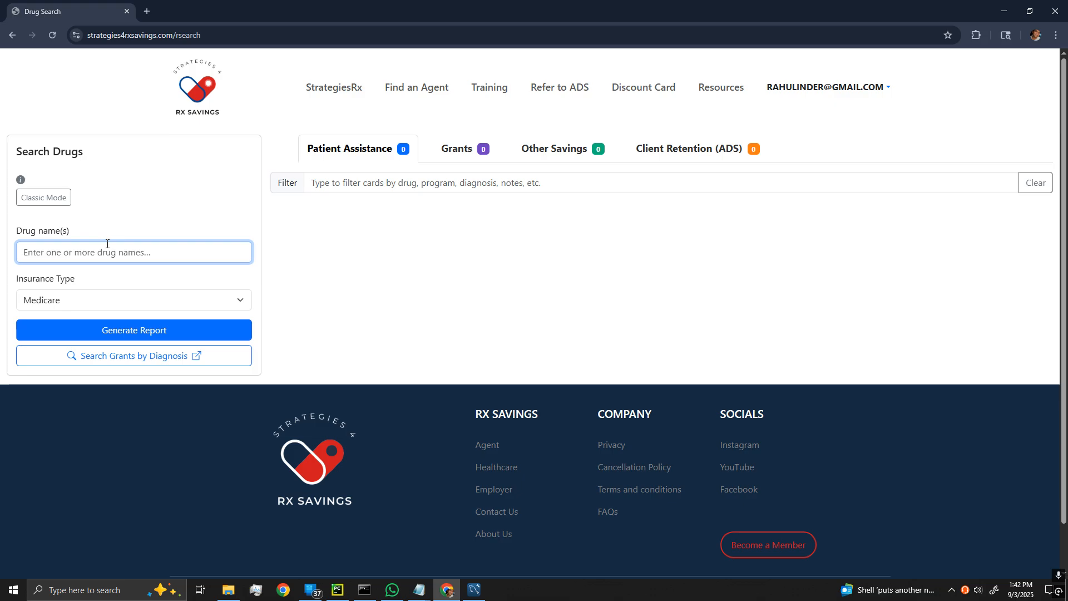
Add Eliquis, Farxiga and Keytruda from the suggestions, then switch to the classic table layout.
type("eliq")
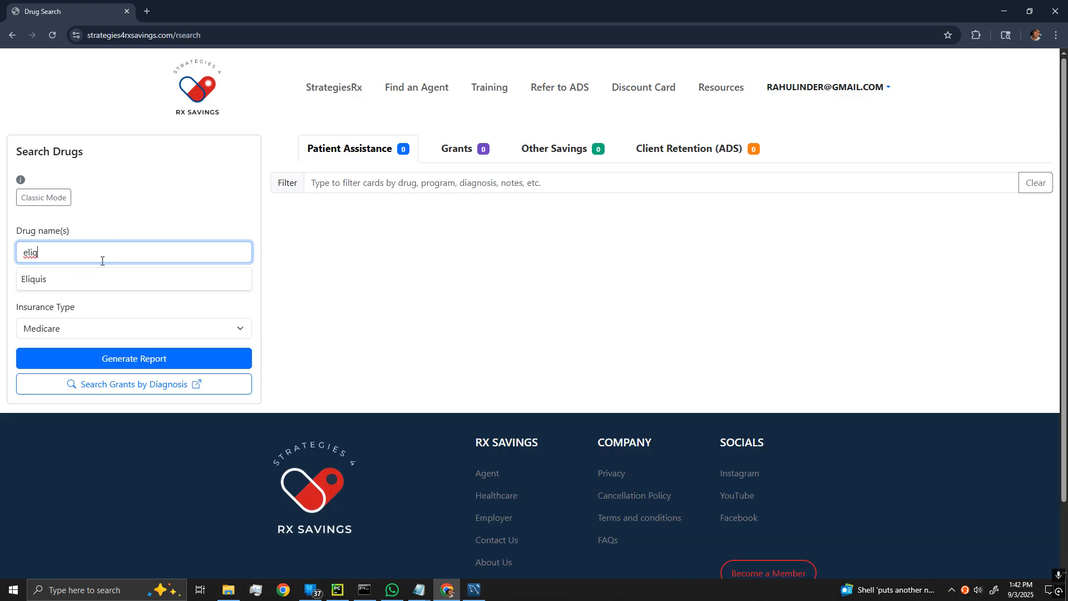
left_click(92, 279)
type("farxig")
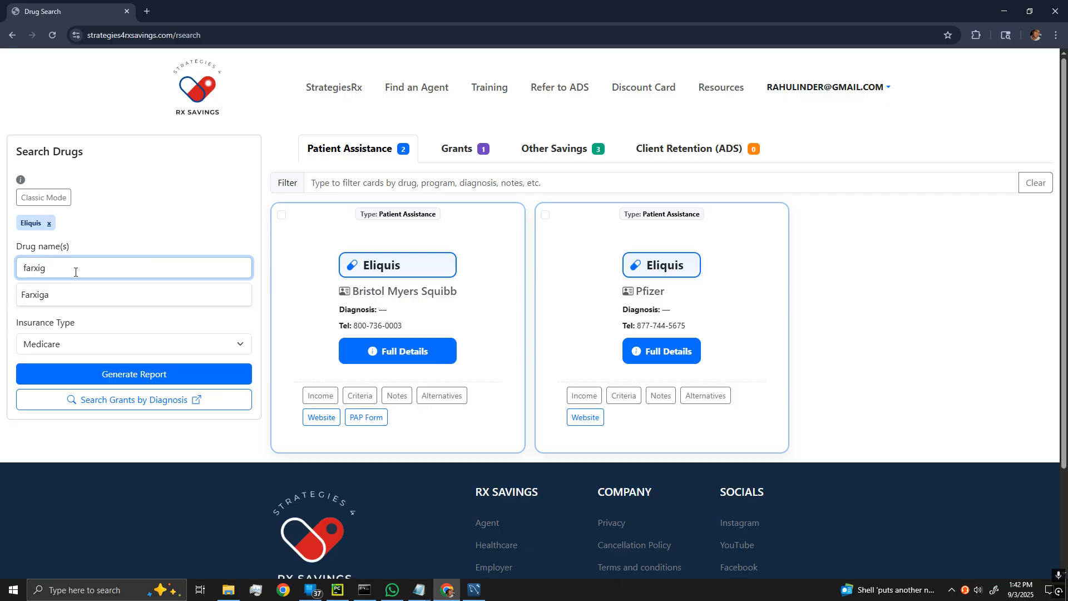
left_click(70, 293)
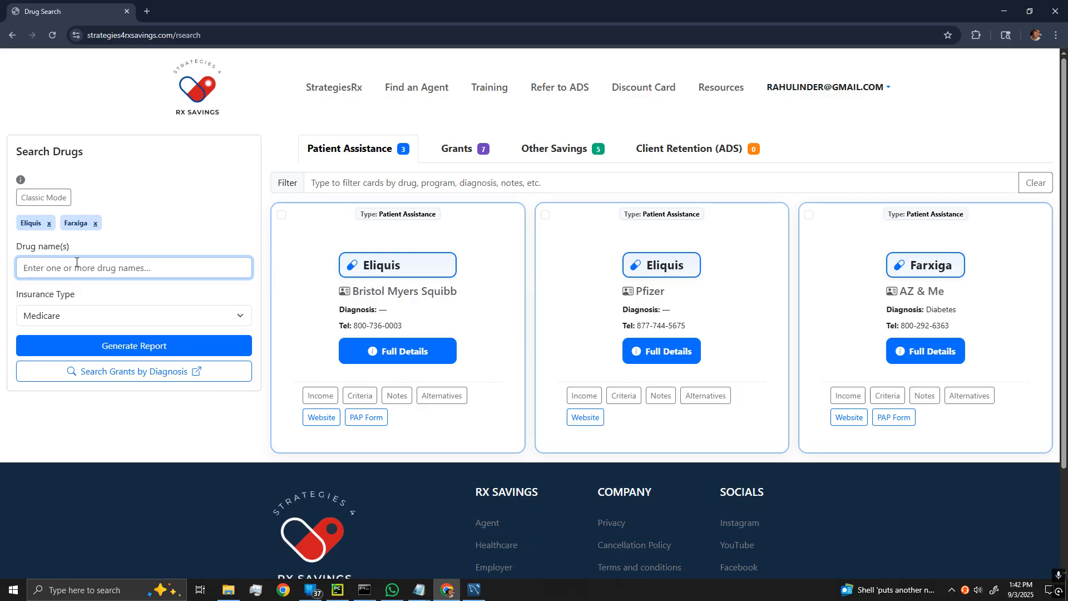
type("keytr")
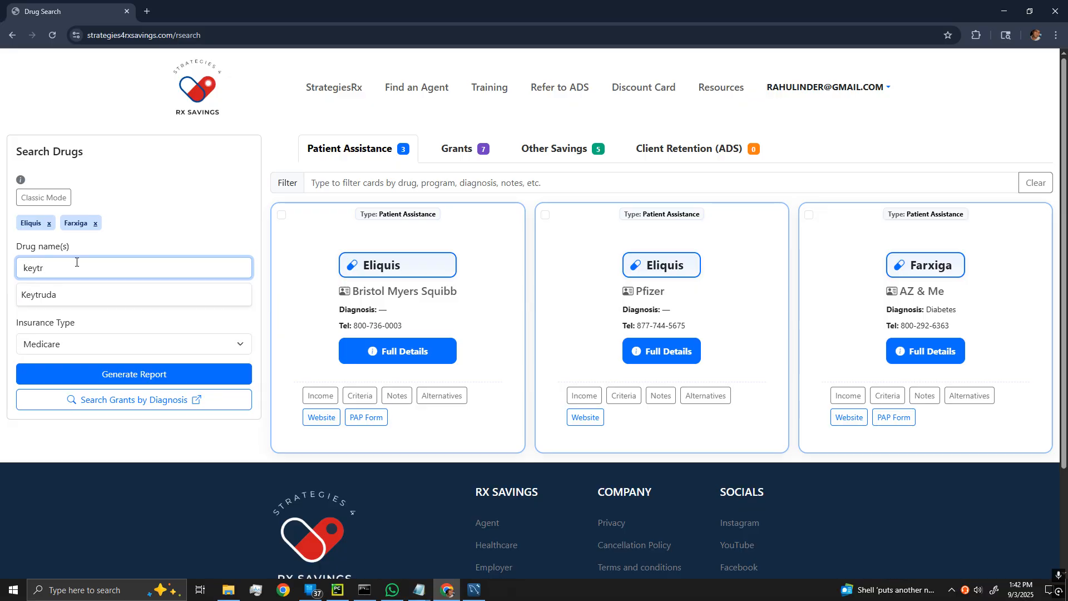
left_click(80, 295)
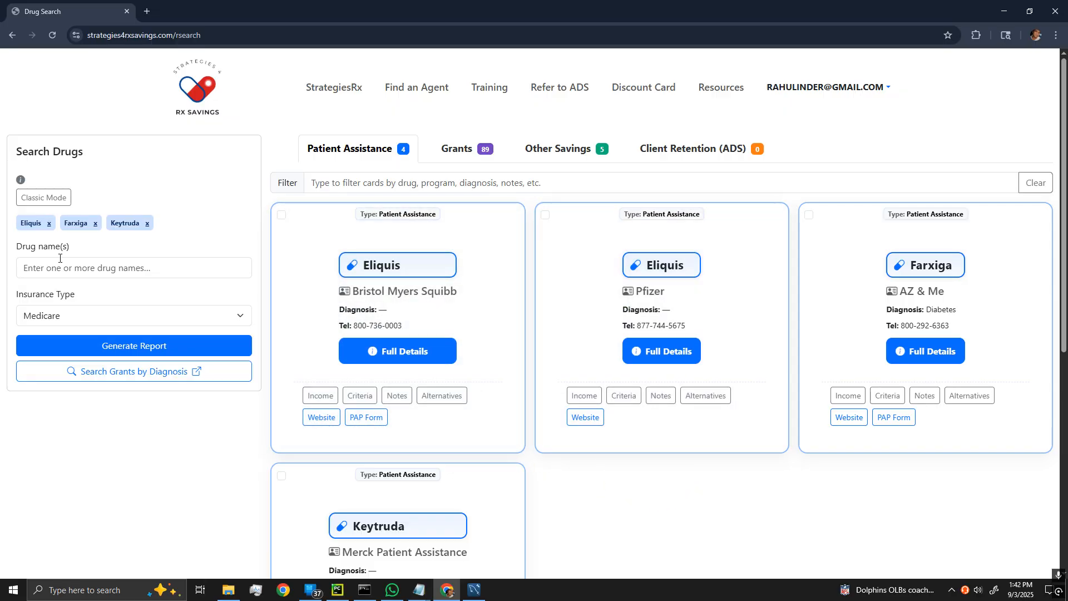
left_click(40, 198)
Search Eliquis in the classic table, scroll its columns, then return to the card view.
left_click(142, 141)
type("eliq")
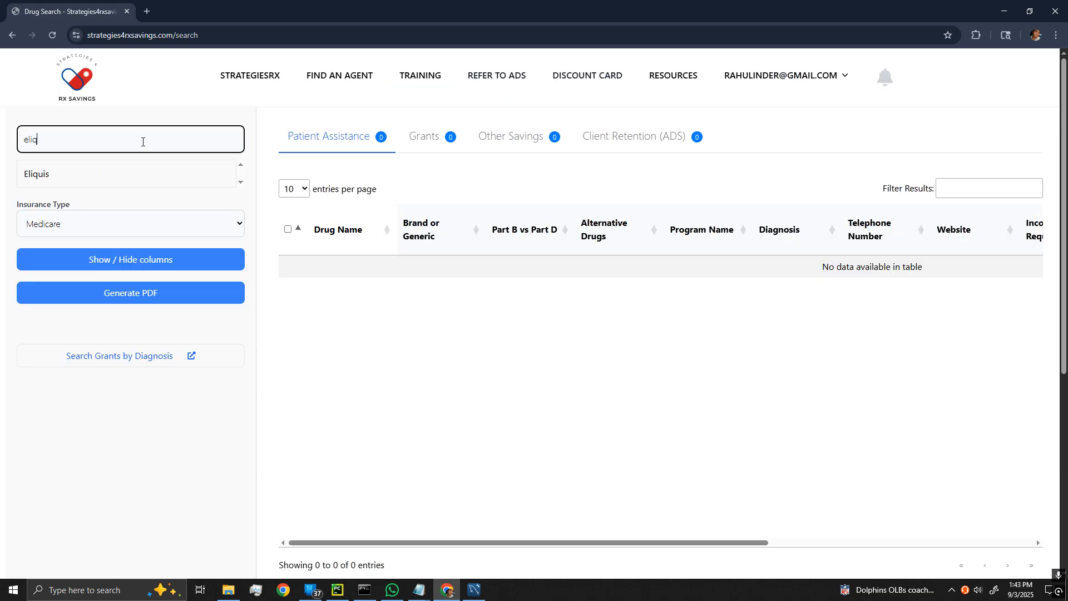
left_click(142, 175)
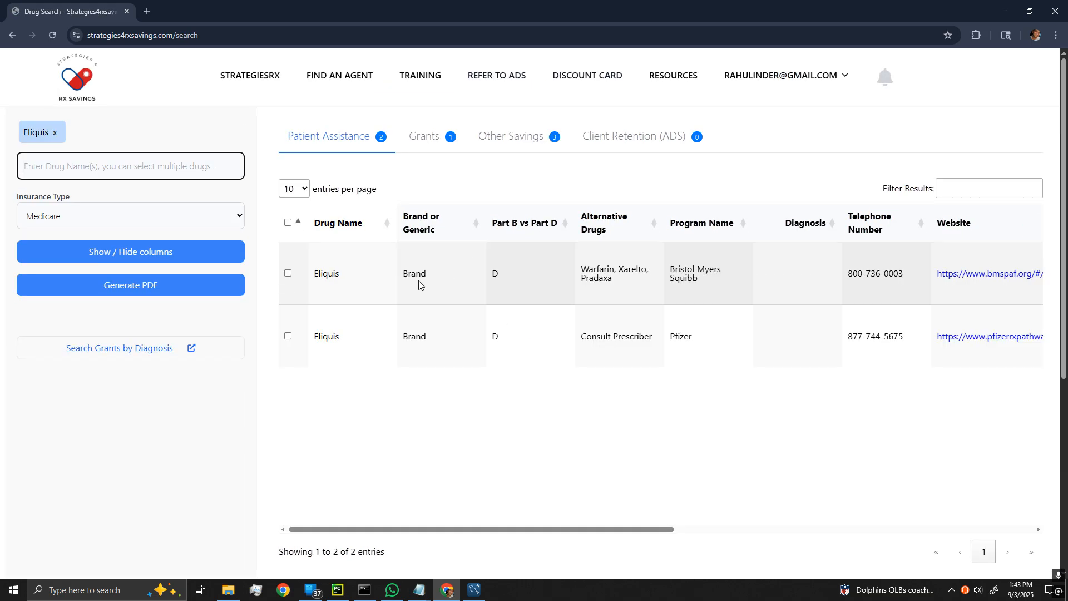
left_click_drag(522, 531, 702, 513)
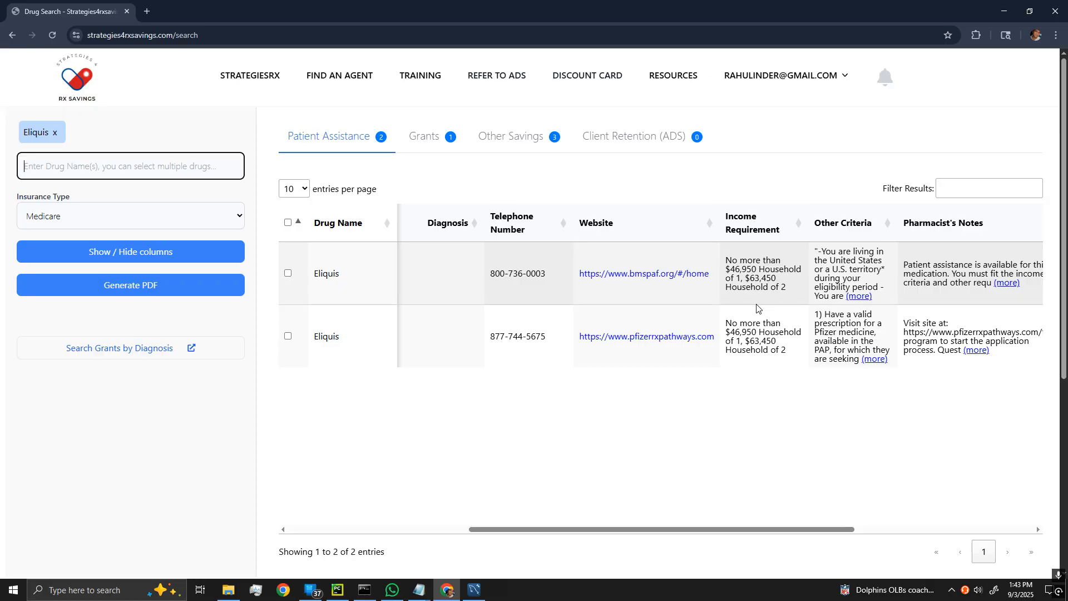
left_click_drag(653, 530, 384, 531)
left_click(240, 78)
left_click(70, 258)
Add Eliquis, Farxiga and Keytruda to the card-view drug search.
type("eliq")
key("Return")
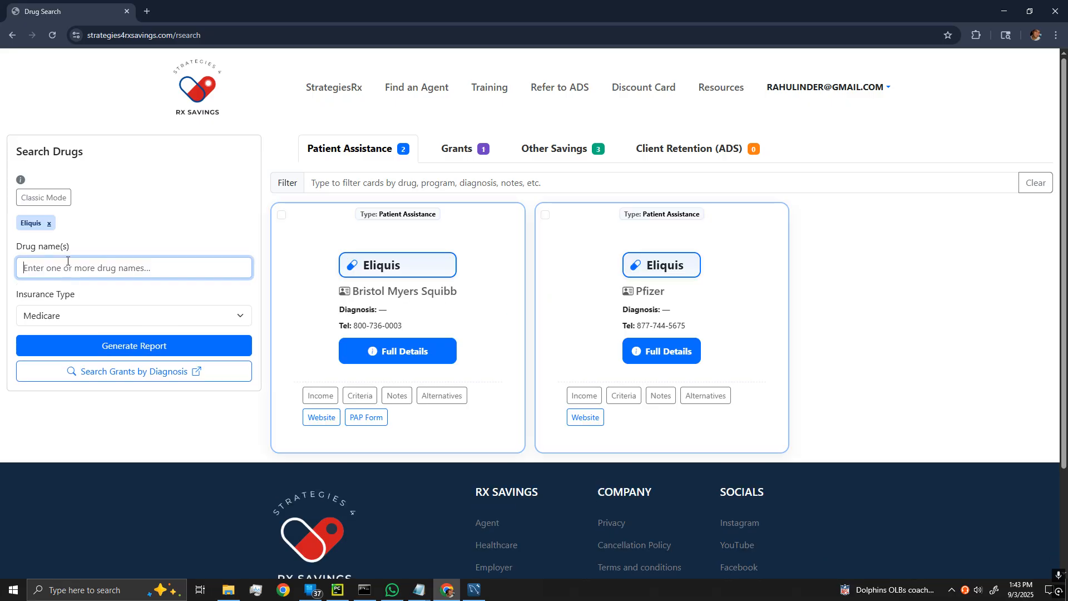
type("farxiga")
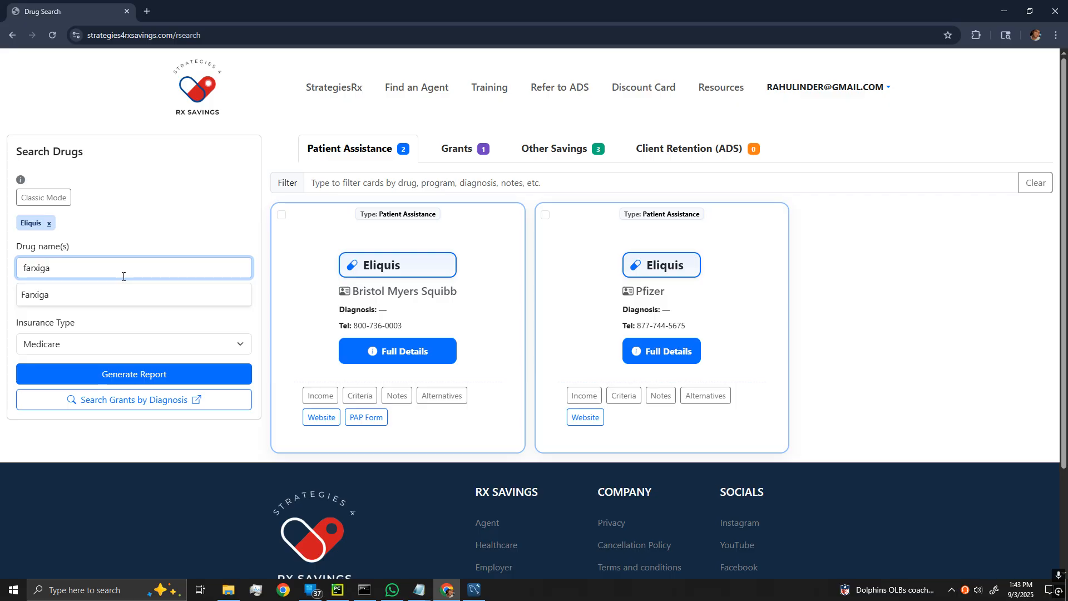
left_click(124, 296)
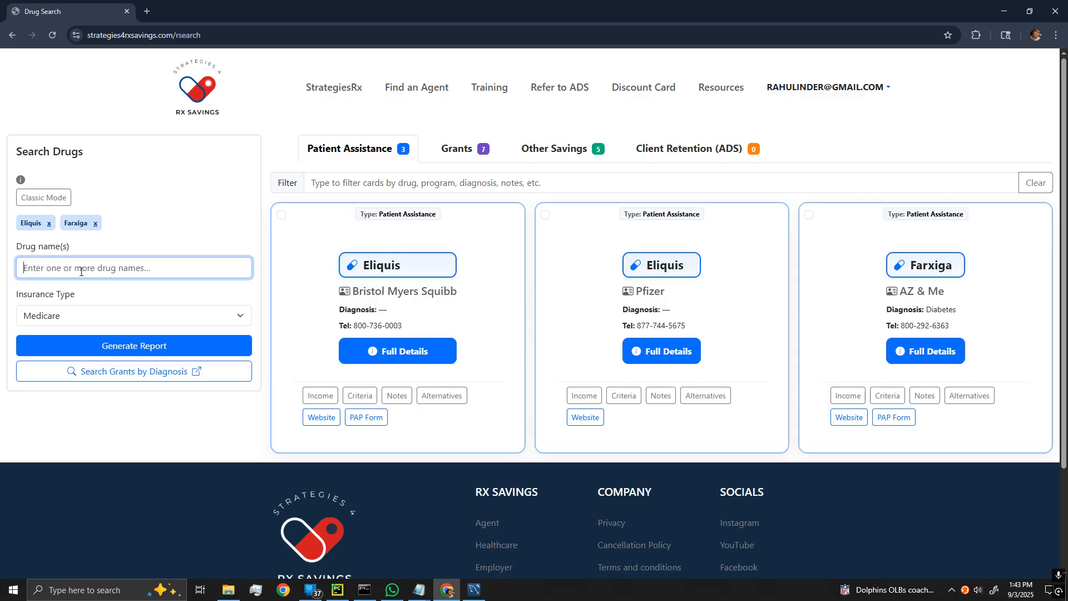
type("keytrud")
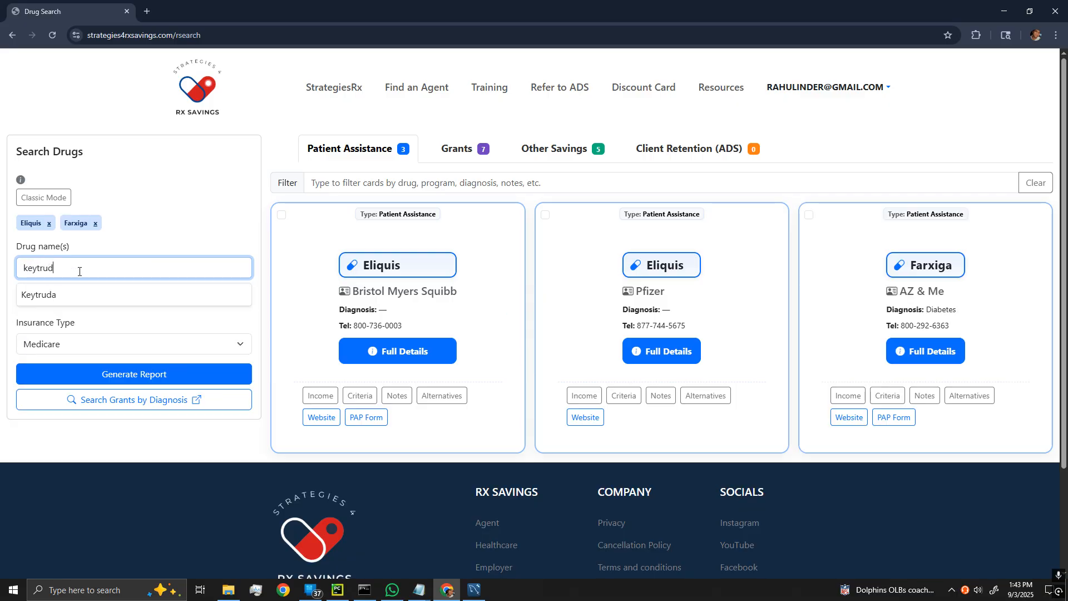
left_click(95, 295)
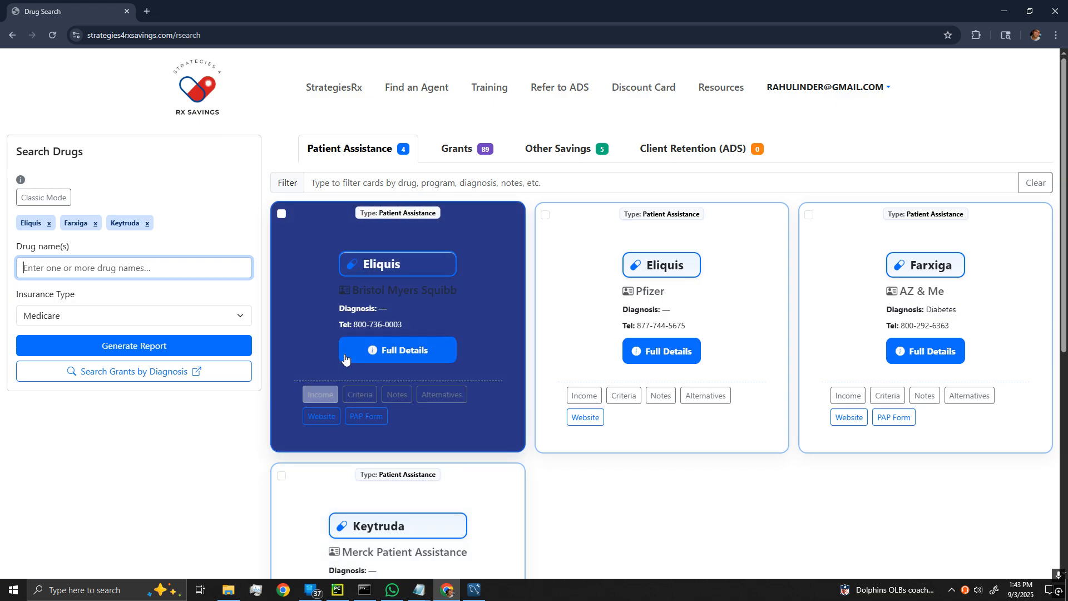
left_click(328, 400)
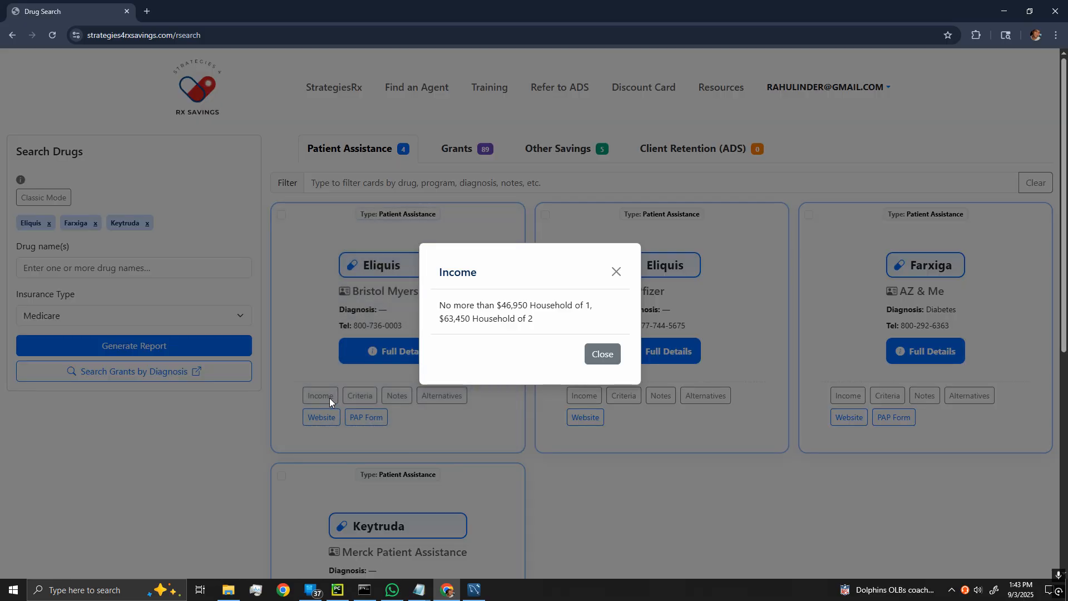
left_click(602, 355)
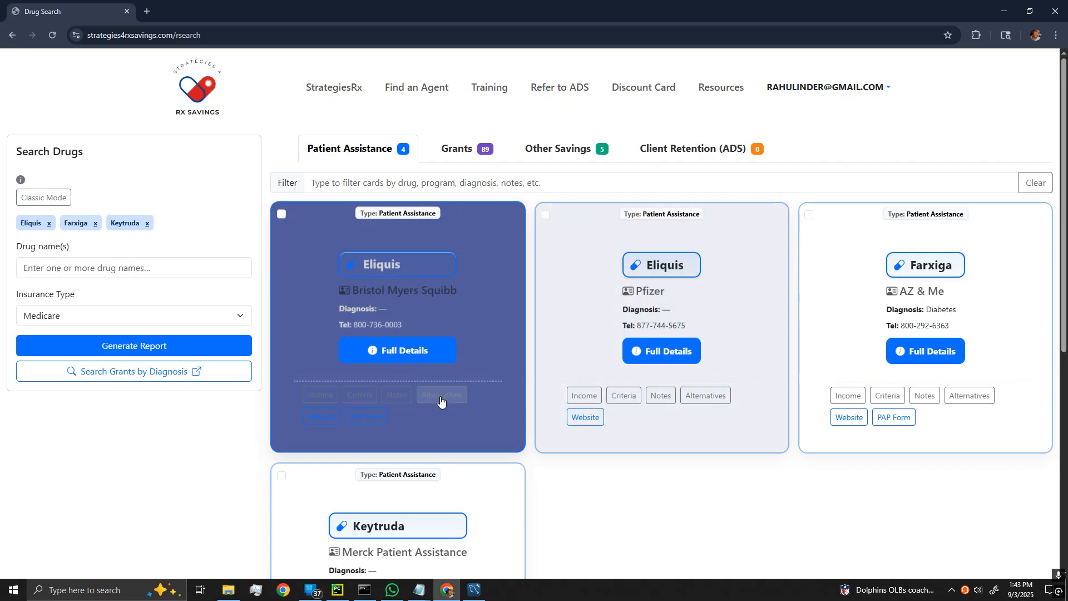
left_click(372, 397)
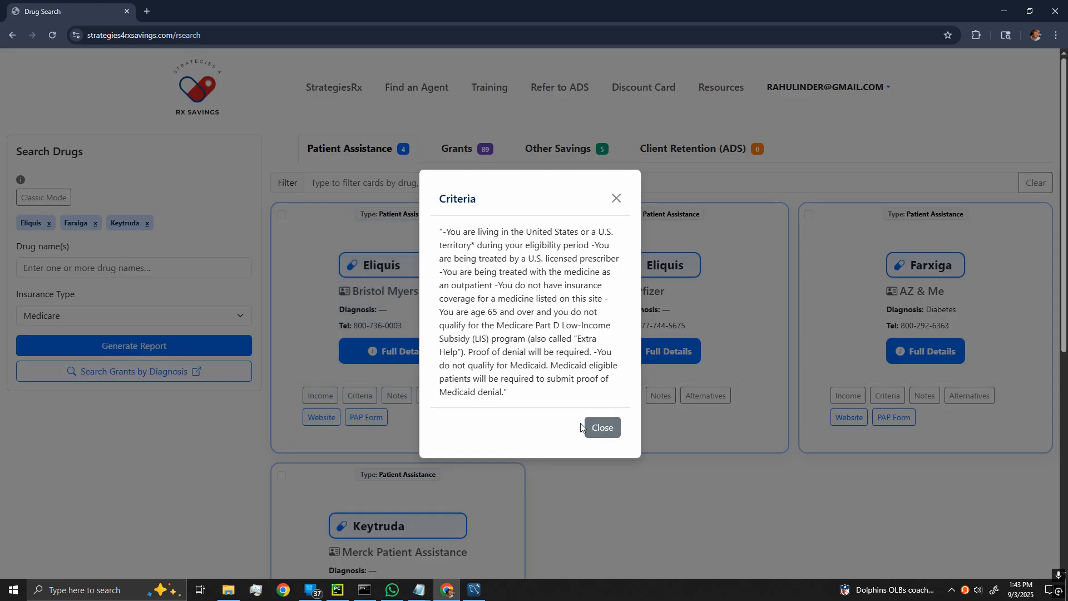
left_click(589, 427)
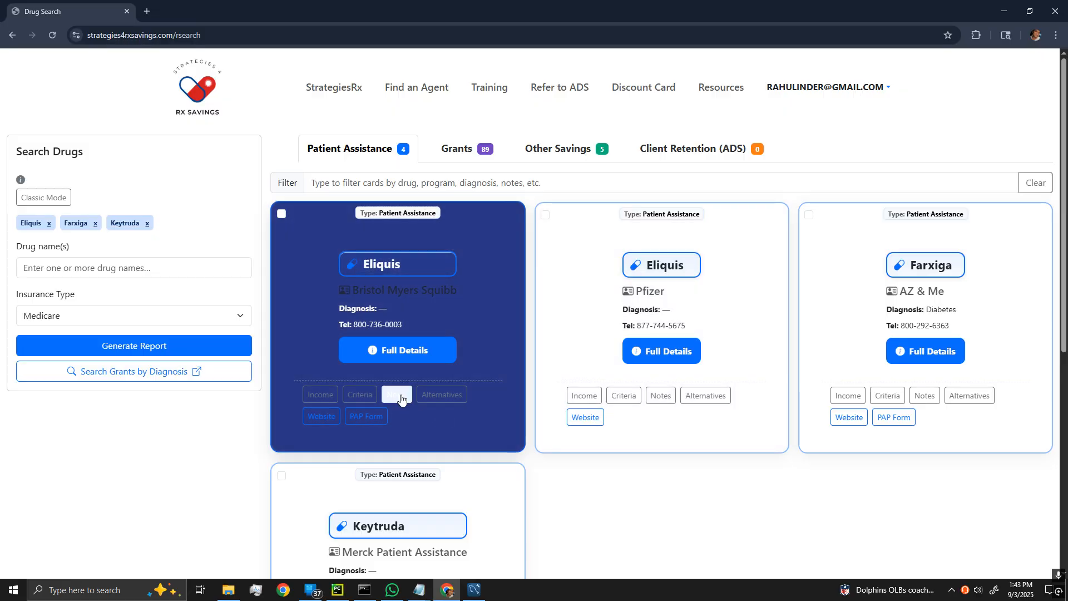
left_click(401, 399)
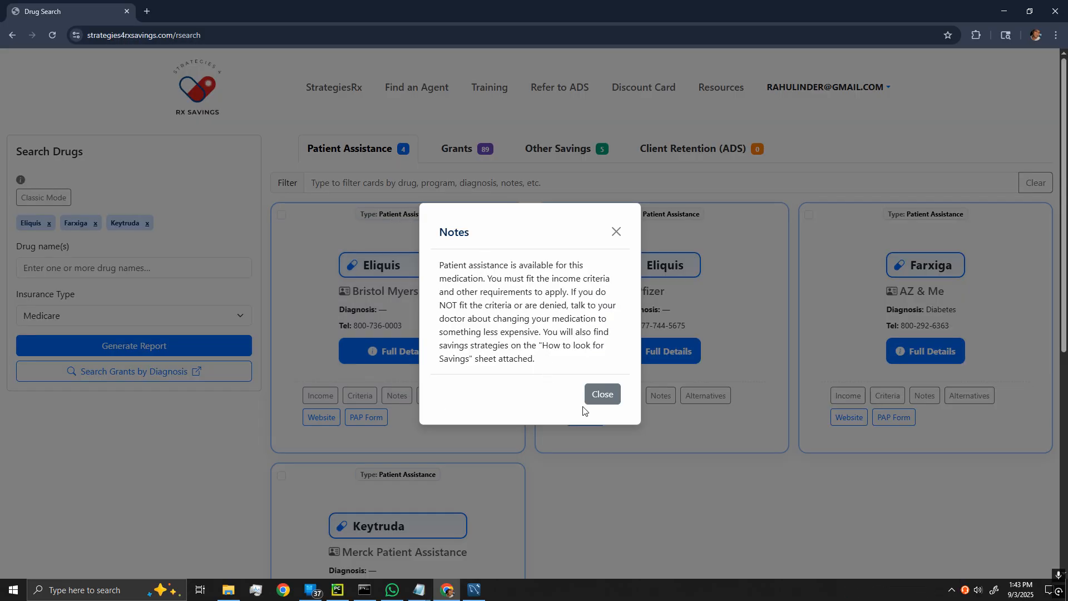
left_click(602, 393)
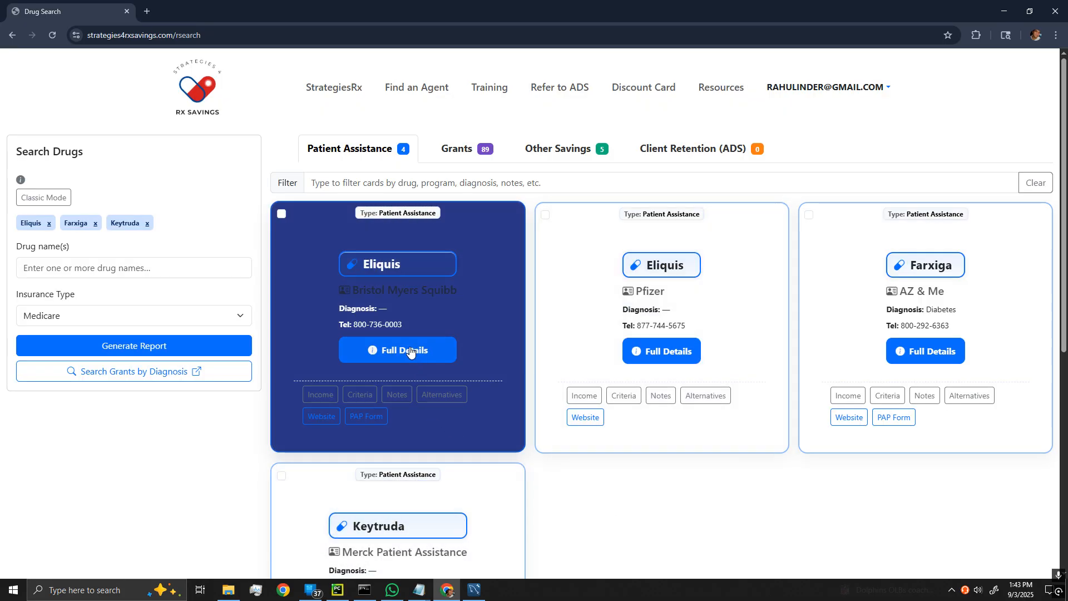
left_click(403, 356)
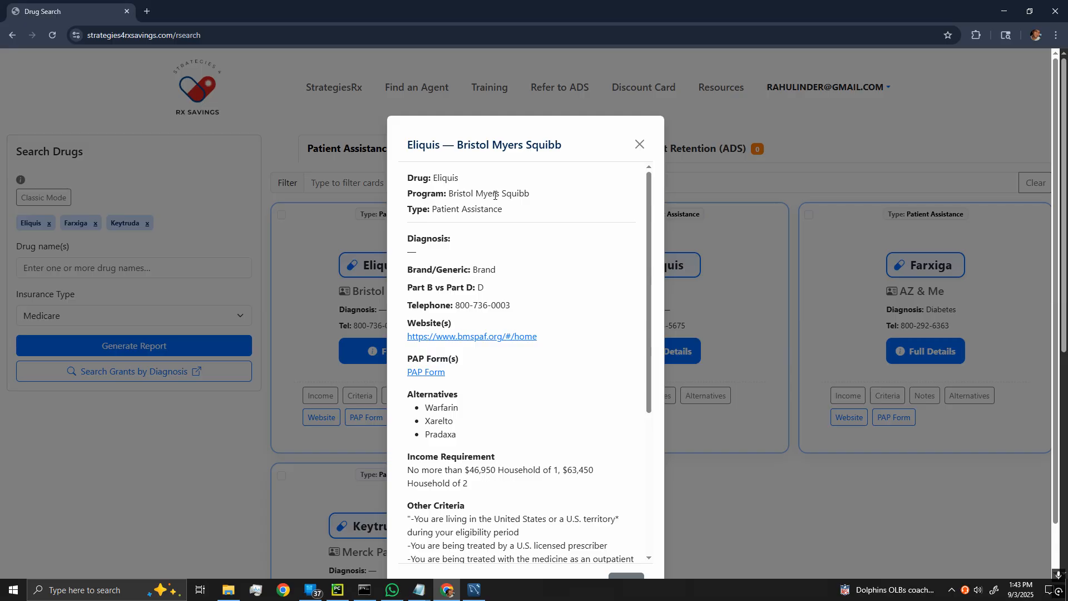
scroll(492, 306, "down", 5)
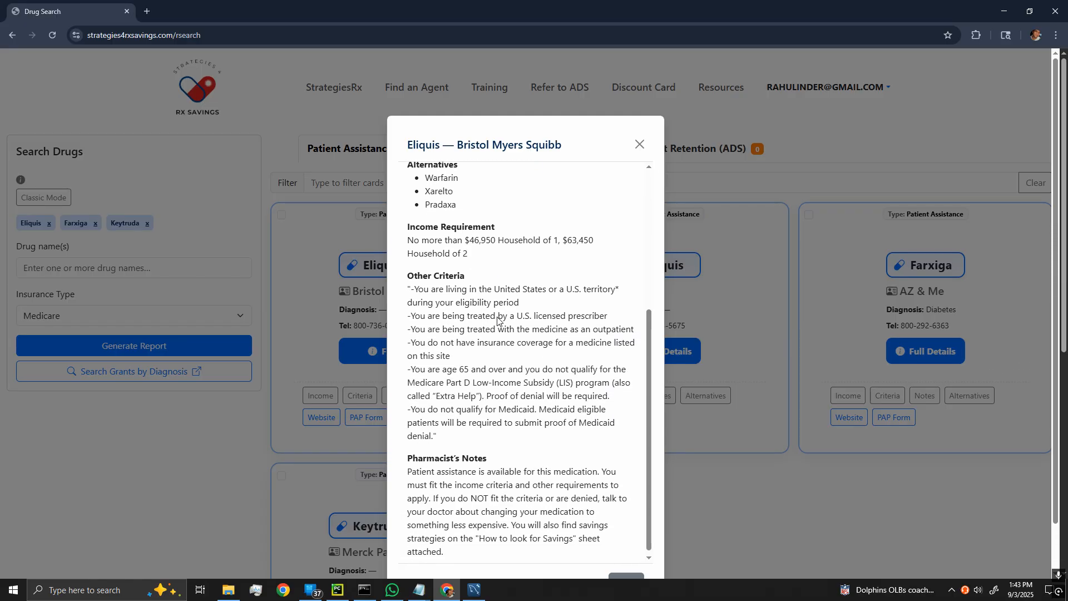
scroll(498, 315, "up", 4)
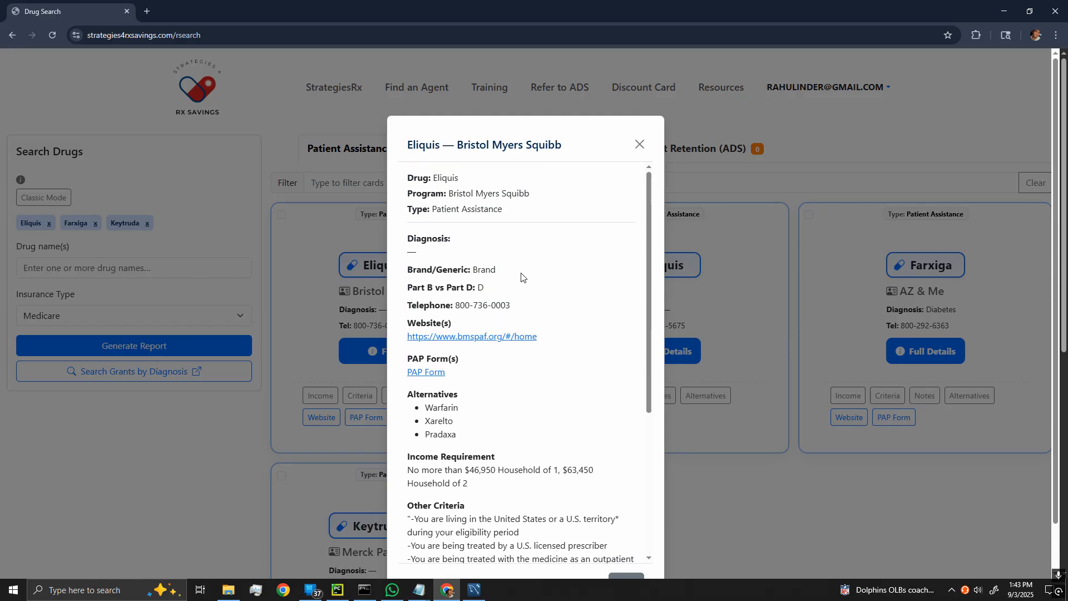
left_click(639, 144)
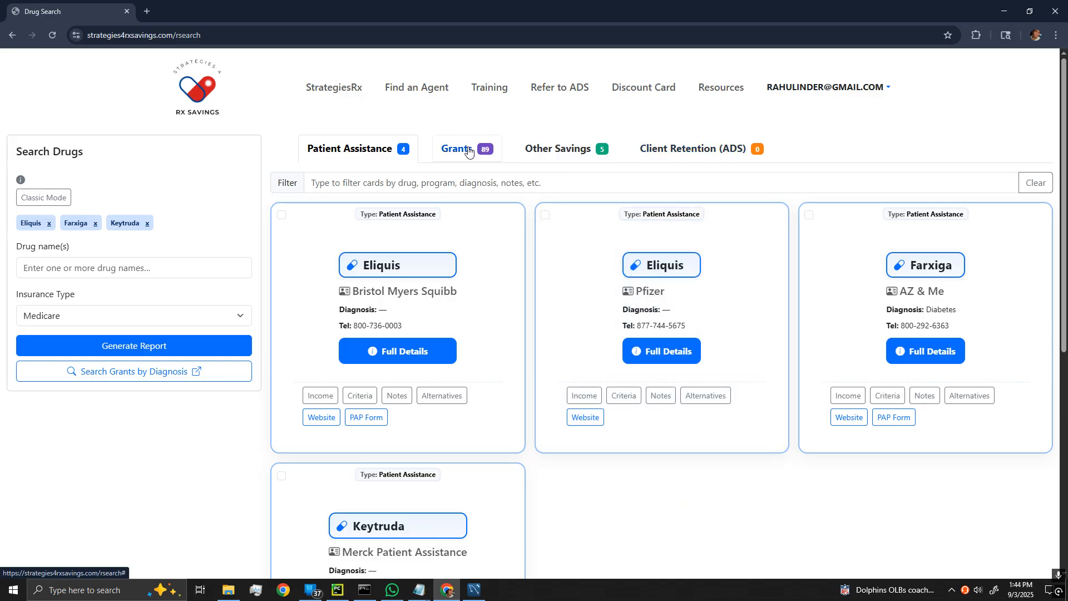
Filter the Grants cards by 'bladder cancer', then return to Patient Assistance.
left_click(469, 152)
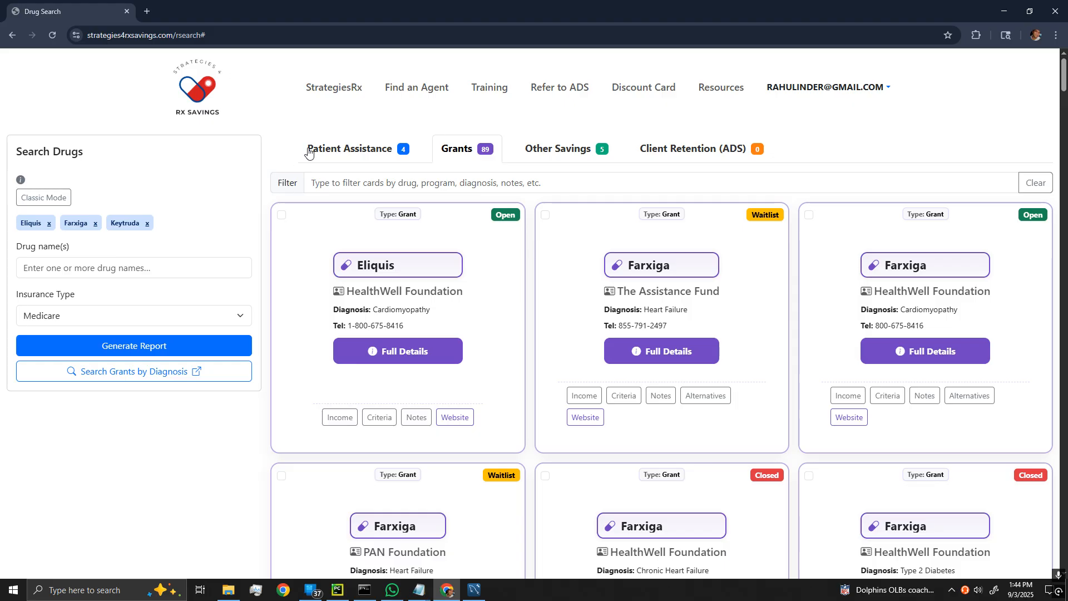
left_click(392, 183)
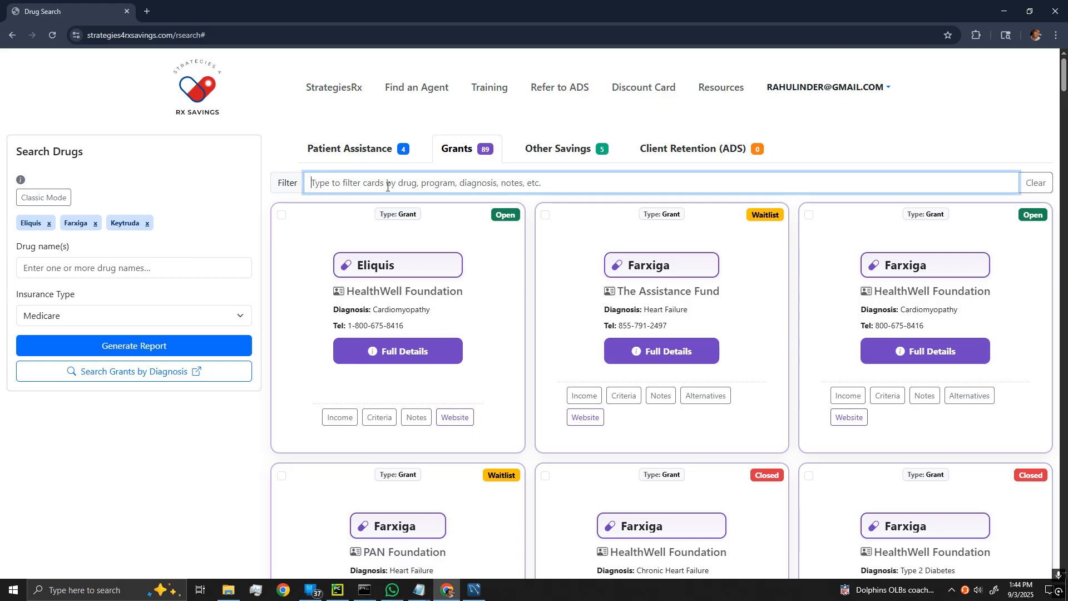
type("bladder cancer")
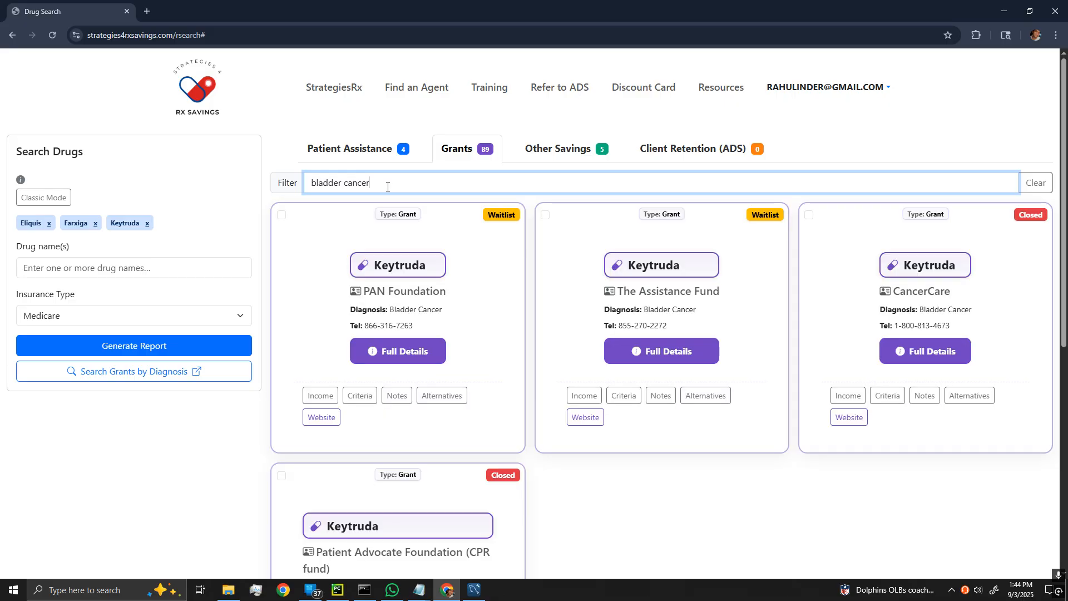
scroll(723, 473, "down", 1)
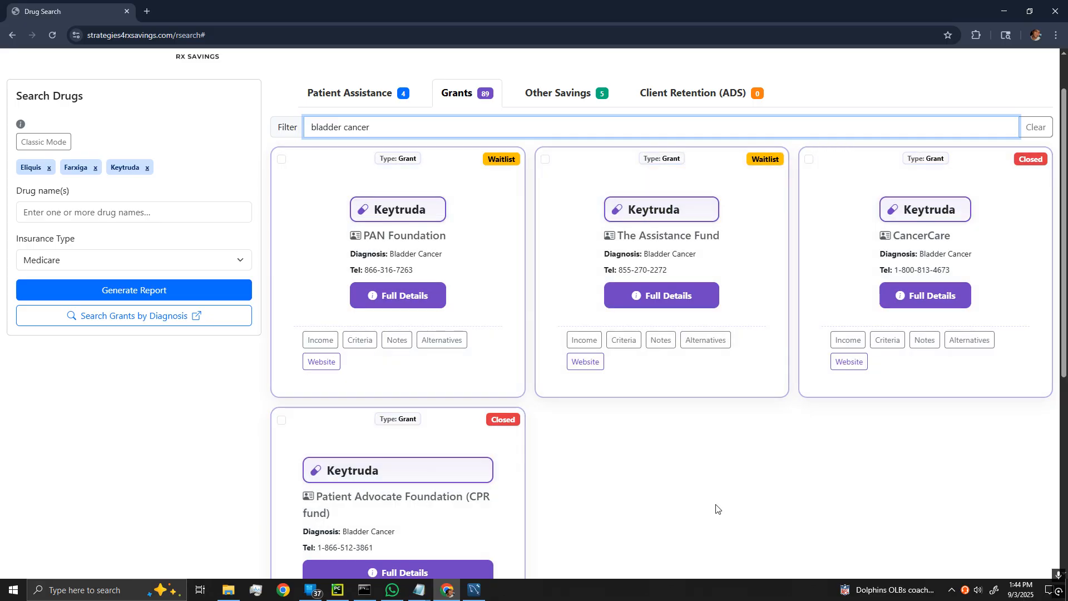
scroll(535, 240, "up", 1)
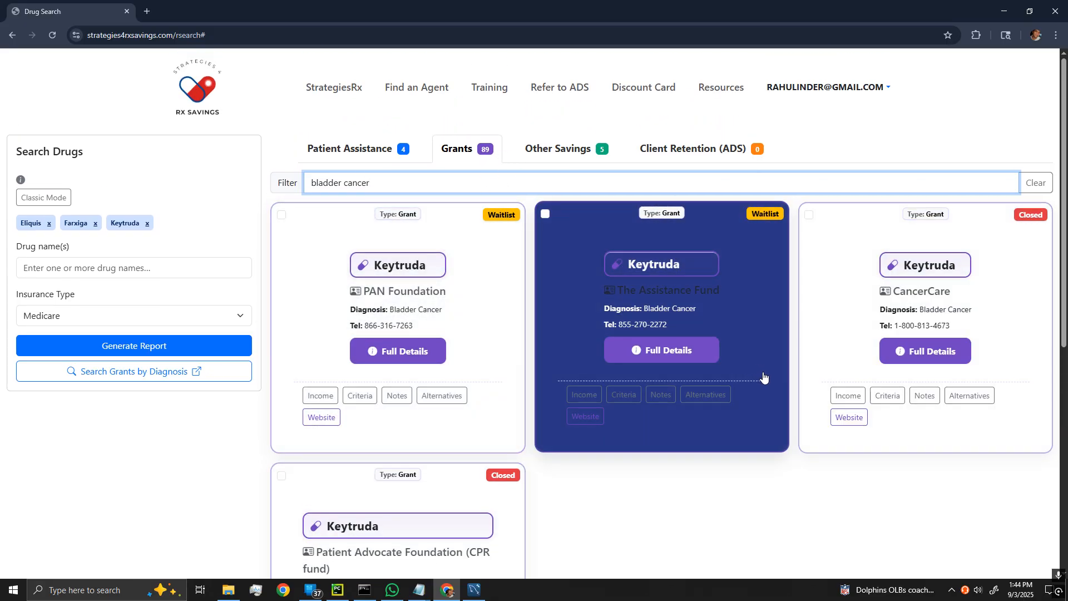
scroll(656, 470, "down", 1)
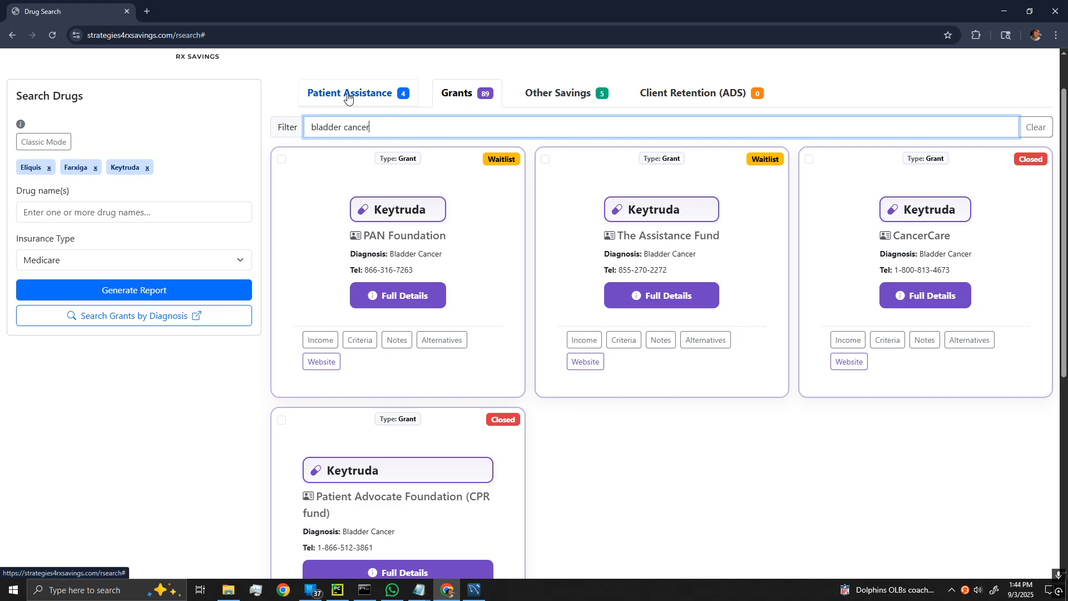
left_click(347, 96)
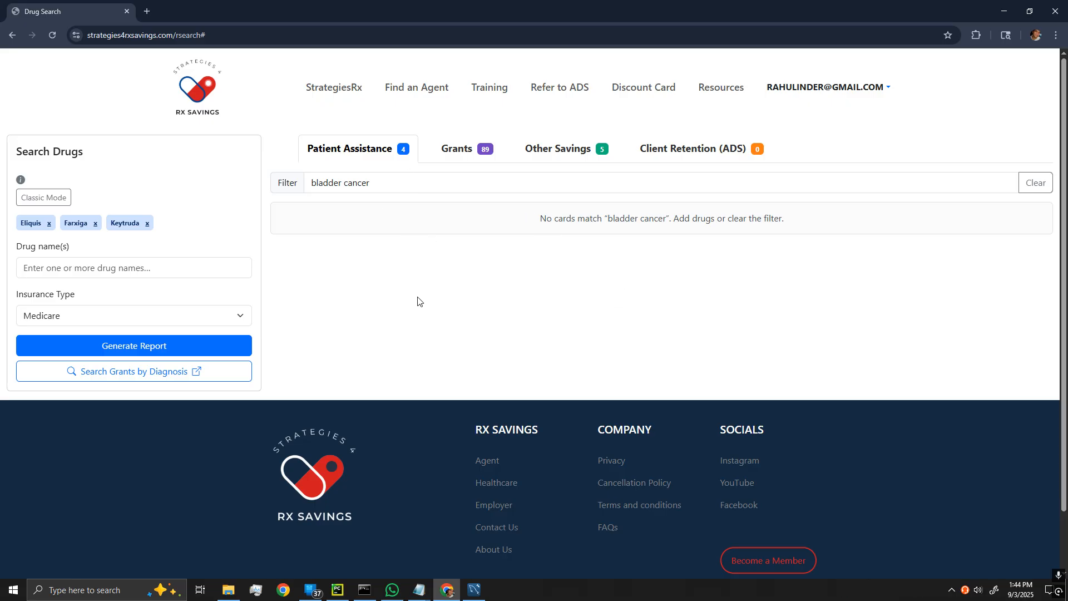
Clear the filter, then select the Eliquis Bristol Myers Squibb program and the Keytruda Biliary Tract Cancer grant.
left_click(1034, 183)
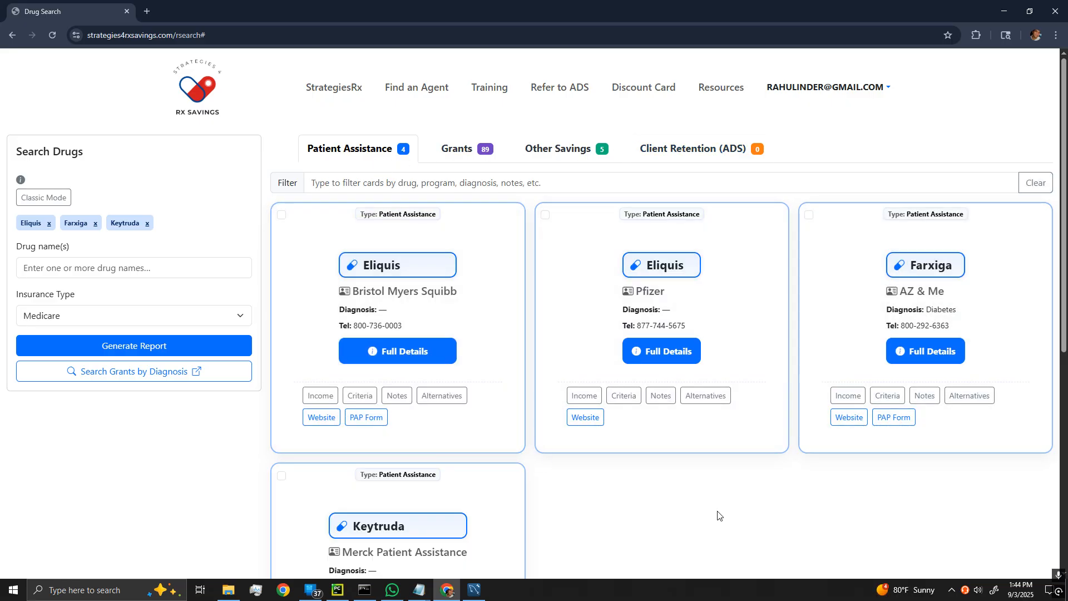
left_click(508, 241)
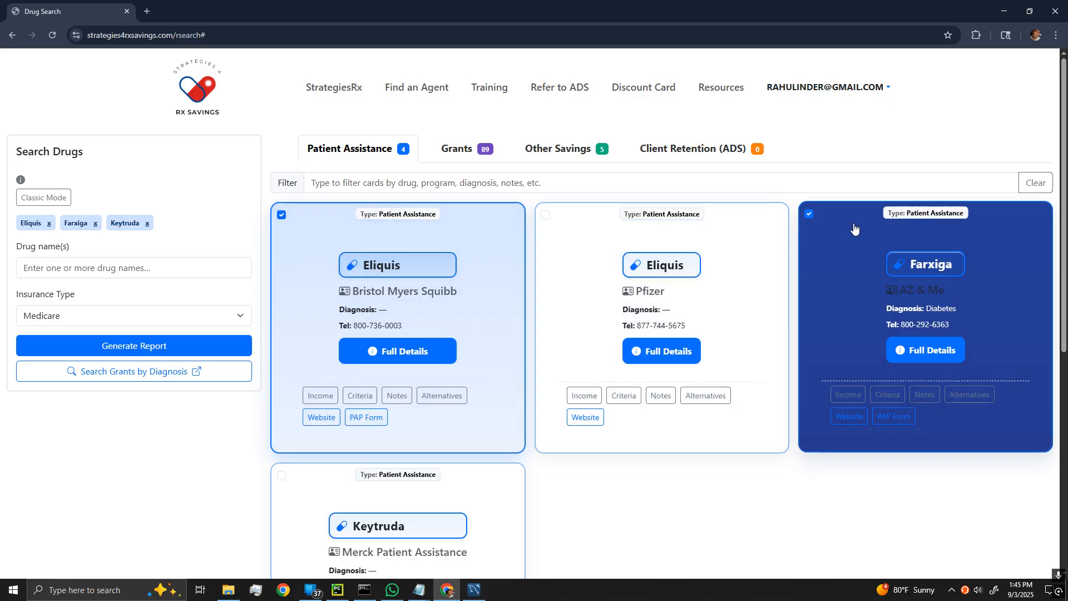
left_click(466, 149)
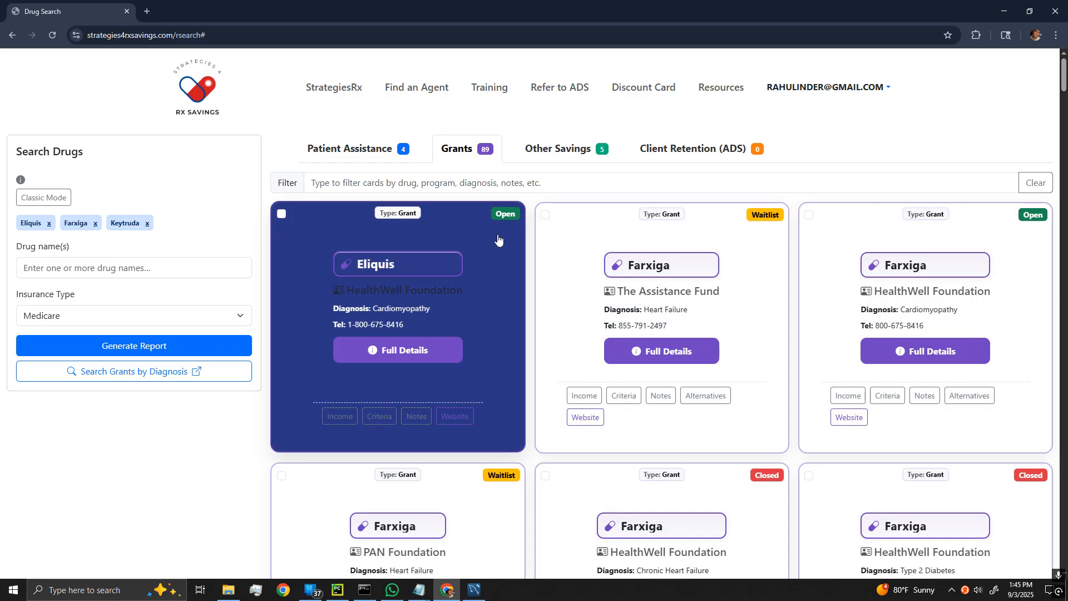
scroll(734, 361, "down", 10)
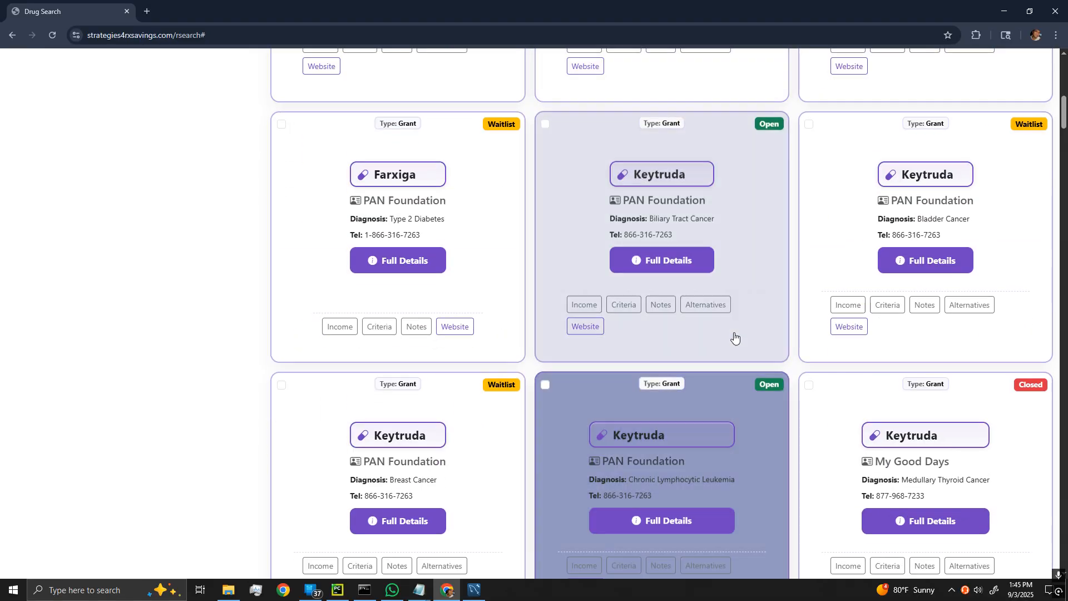
left_click(756, 212)
scroll(481, 231, "up", 10)
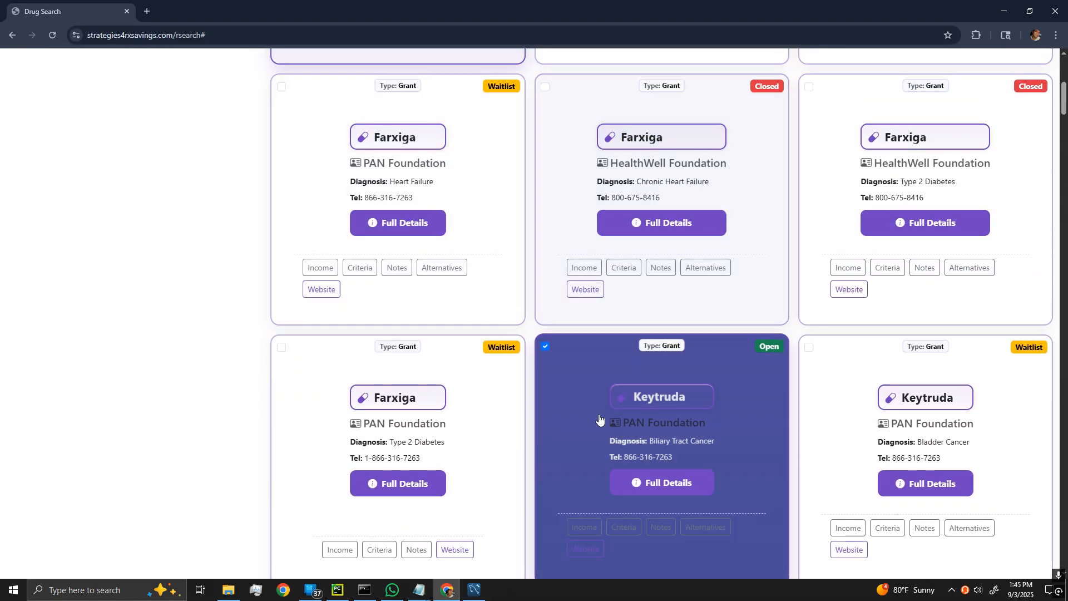
scroll(597, 419, "up", 1)
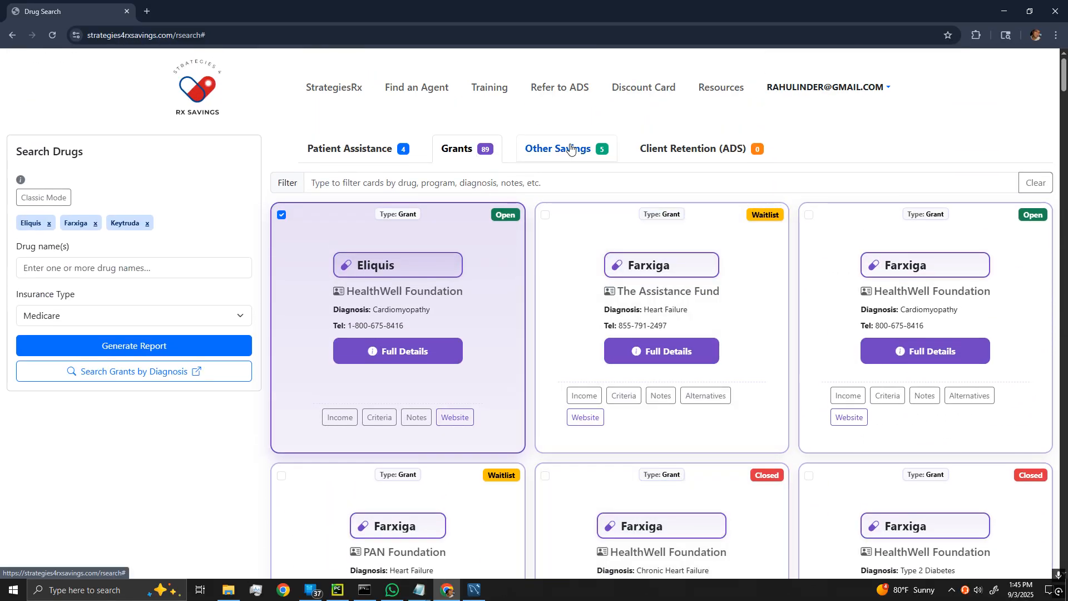
left_click(579, 148)
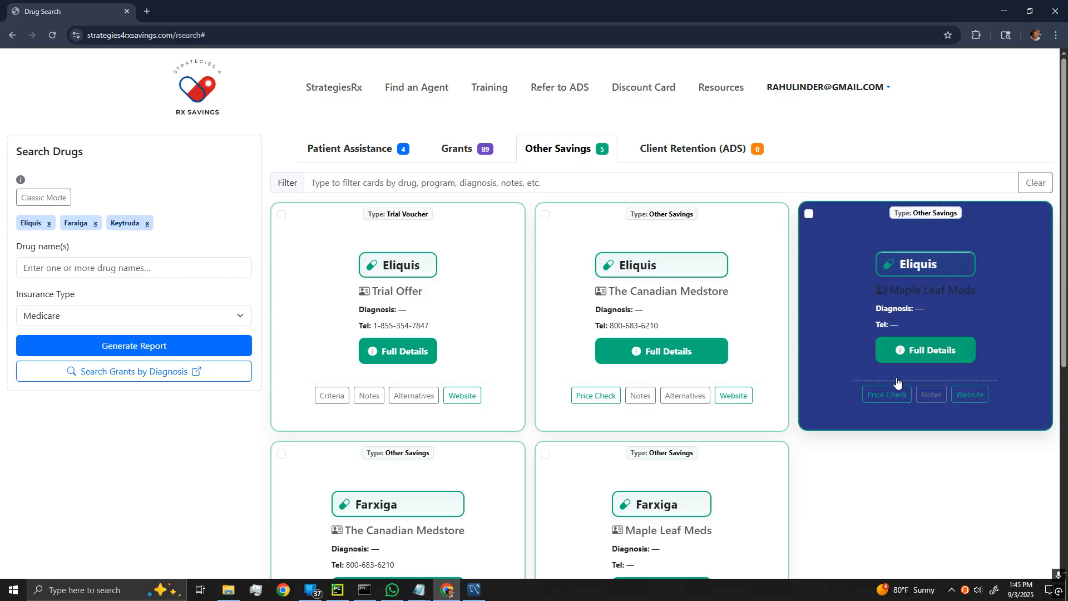
left_click(896, 393)
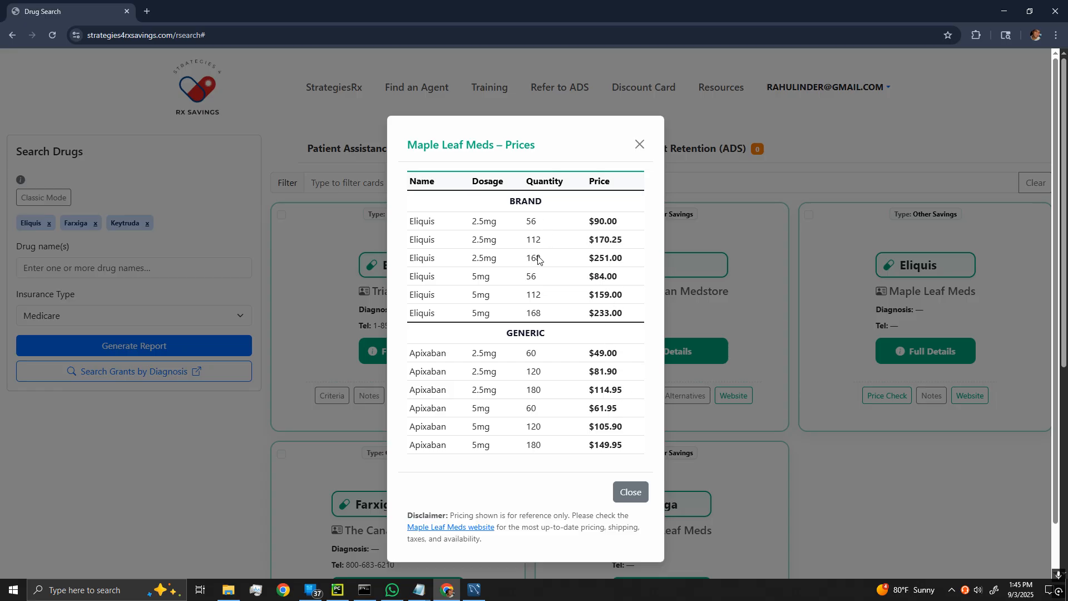
left_click(630, 491)
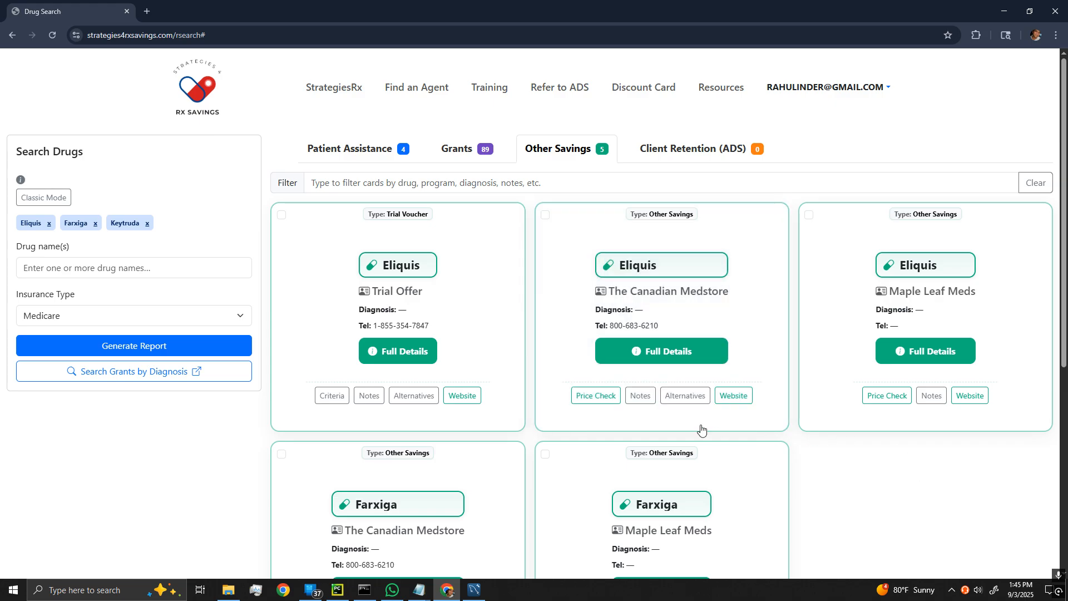
left_click(641, 397)
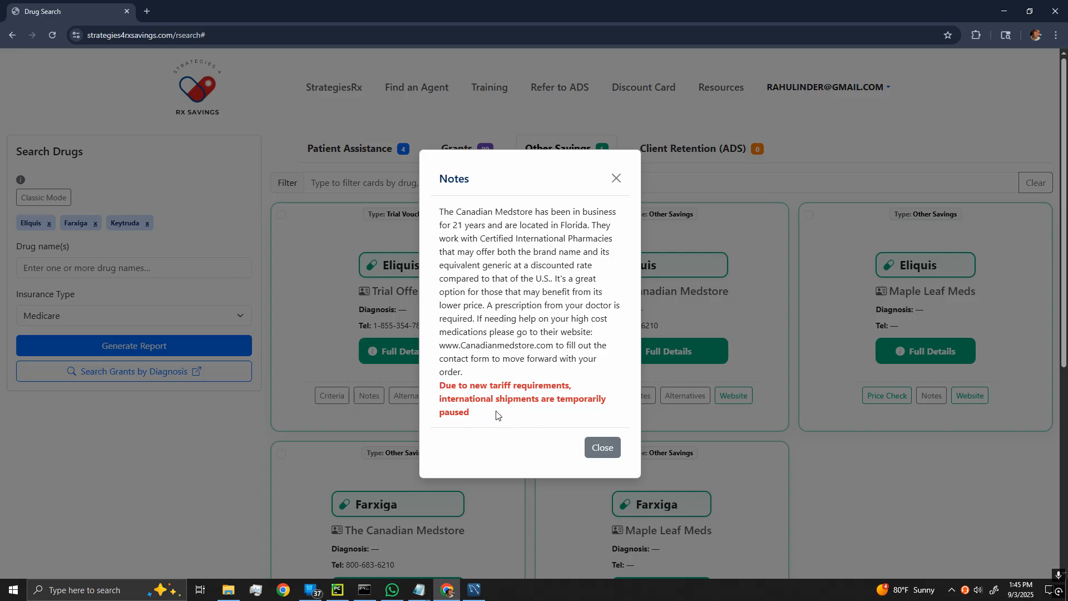
left_click(603, 447)
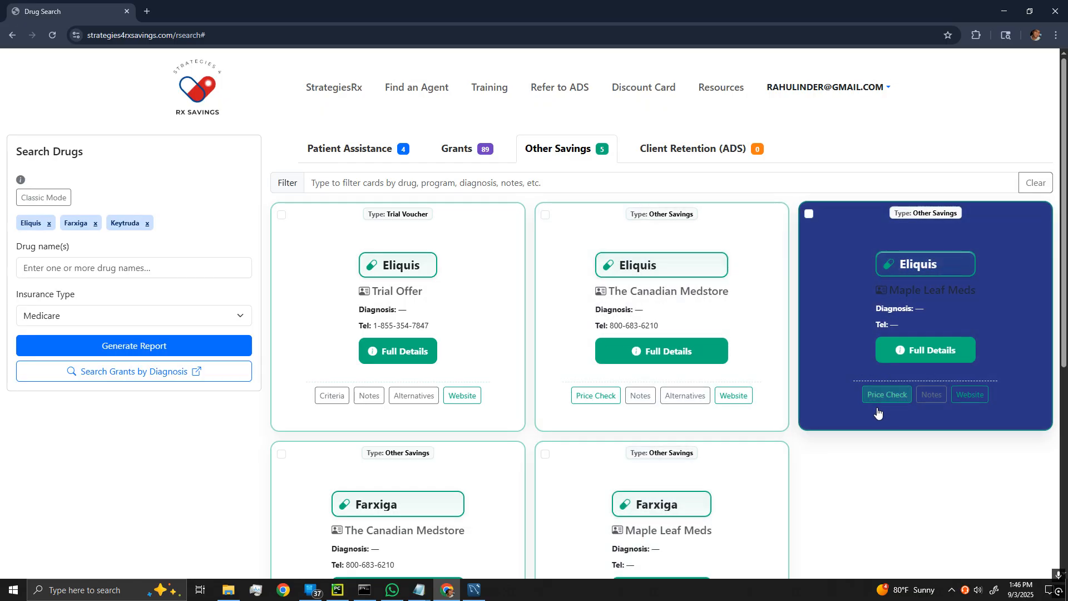
scroll(901, 445, "down", 3)
scroll(890, 437, "up", 2)
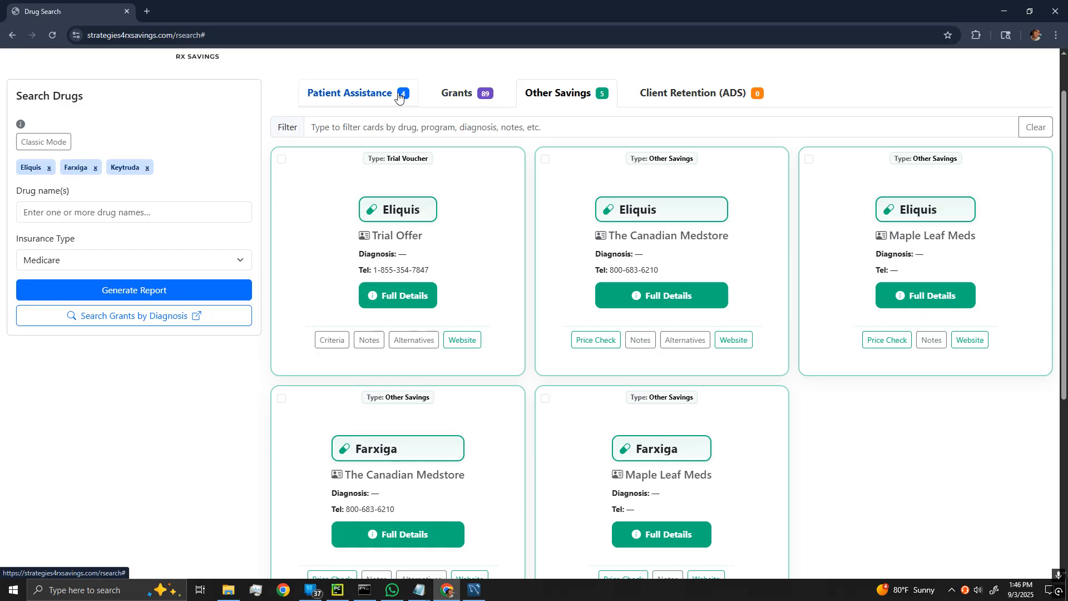
Review the Patient Assistance, Grants and Other Savings selections, then start Generate Report.
left_click(398, 95)
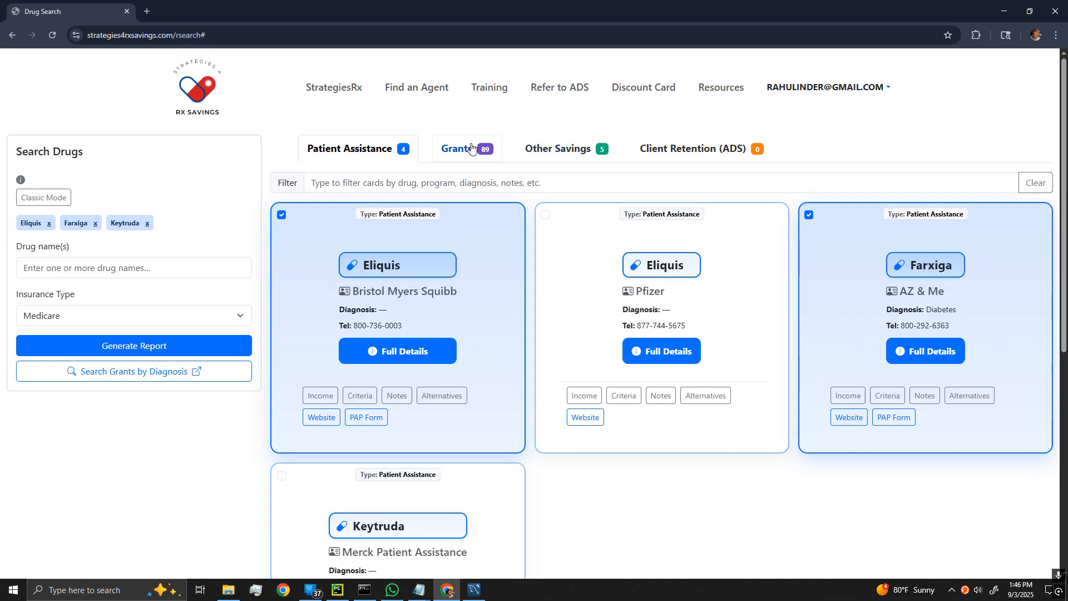
left_click(471, 147)
left_click(537, 148)
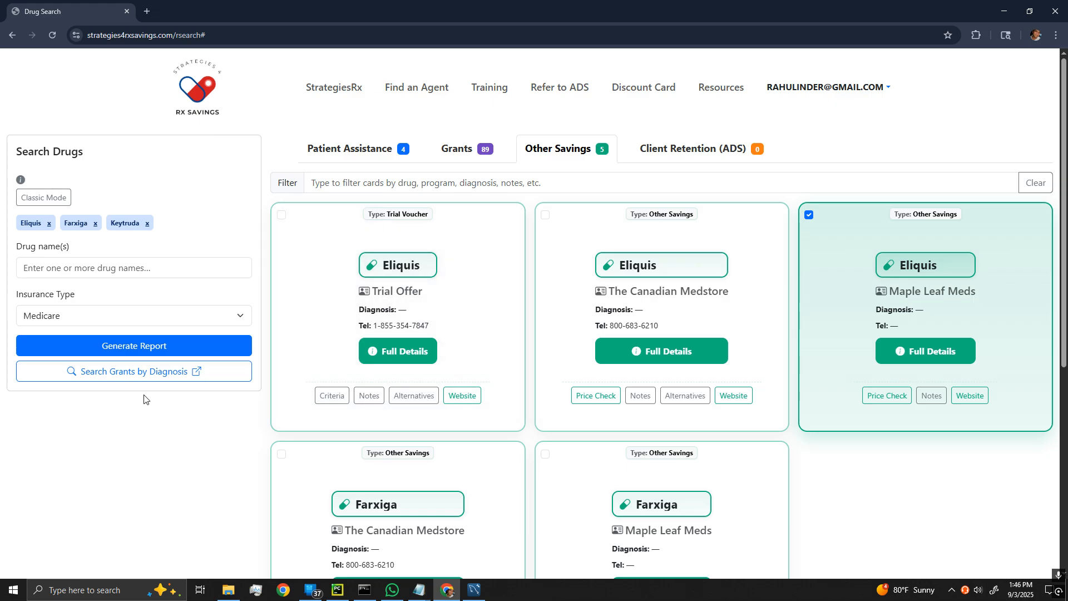
left_click(135, 348)
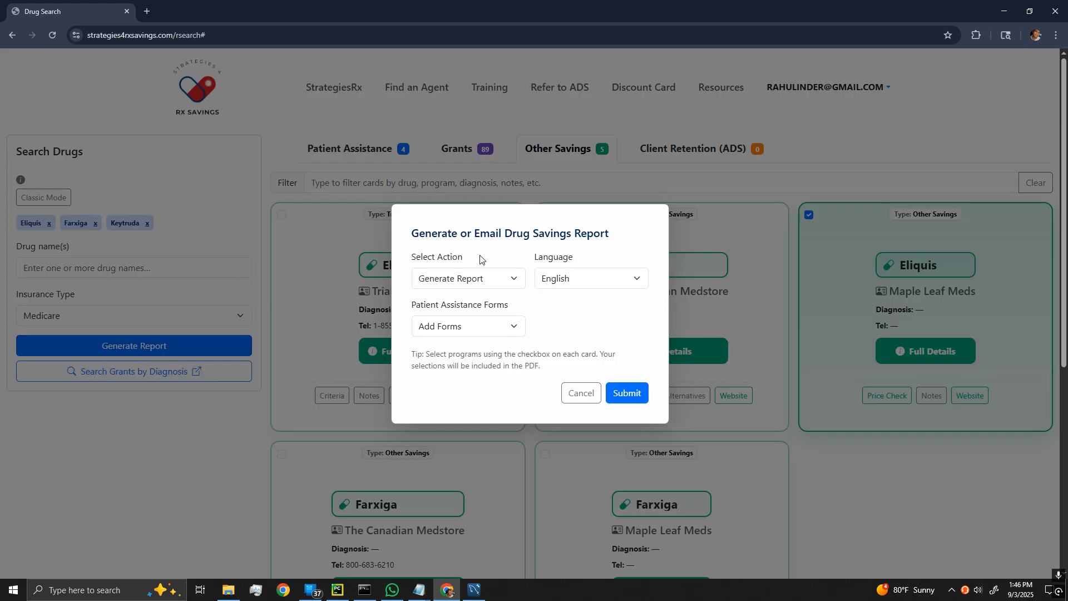
Generate the report in English with Add Forms chosen for Patient Assistance Forms.
left_click(493, 280)
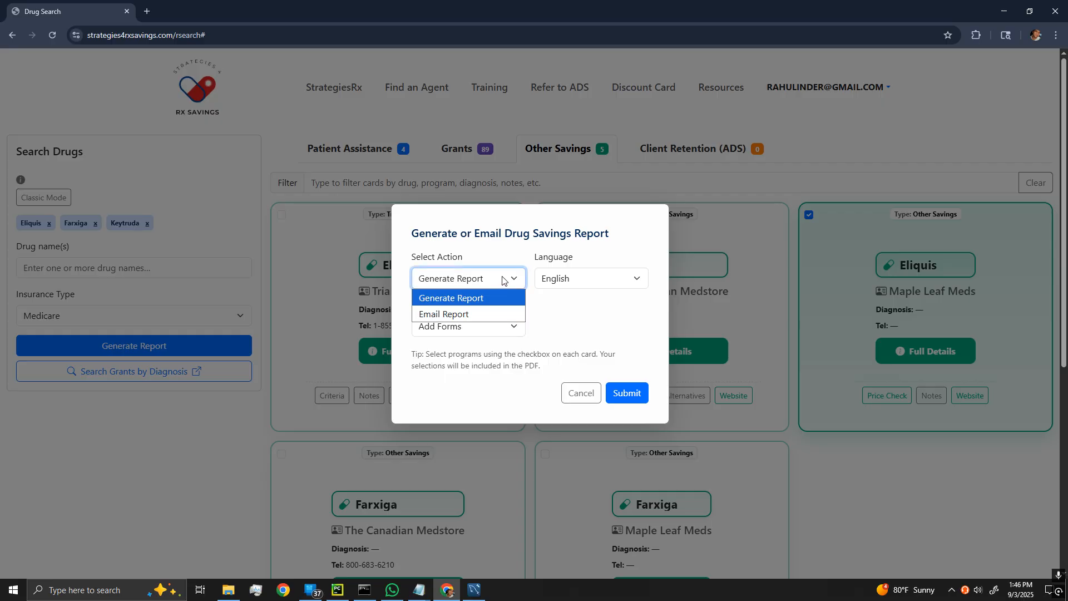
left_click(506, 276)
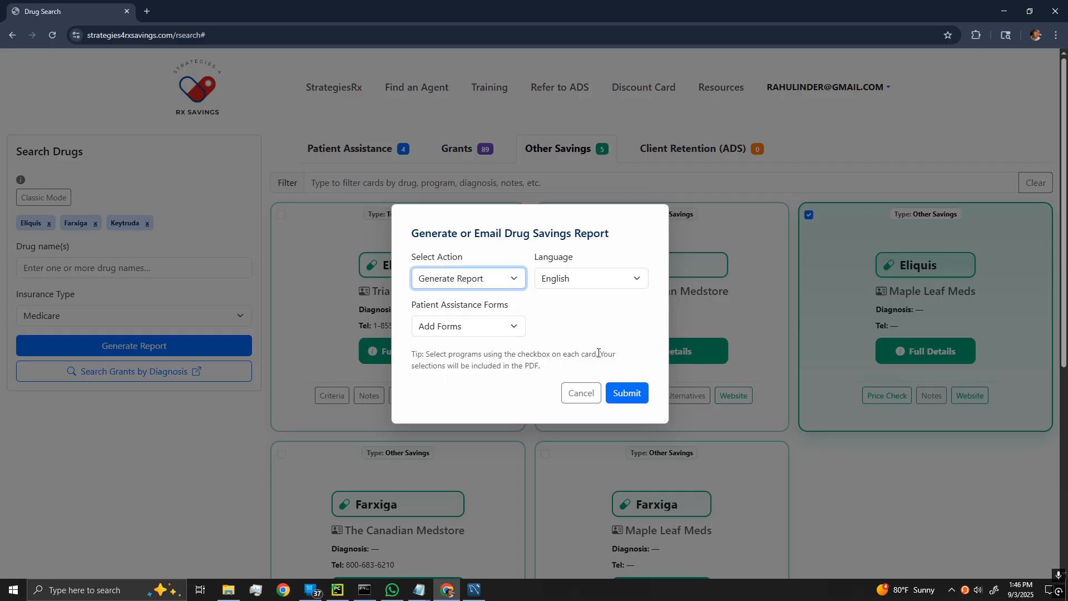
left_click(503, 282)
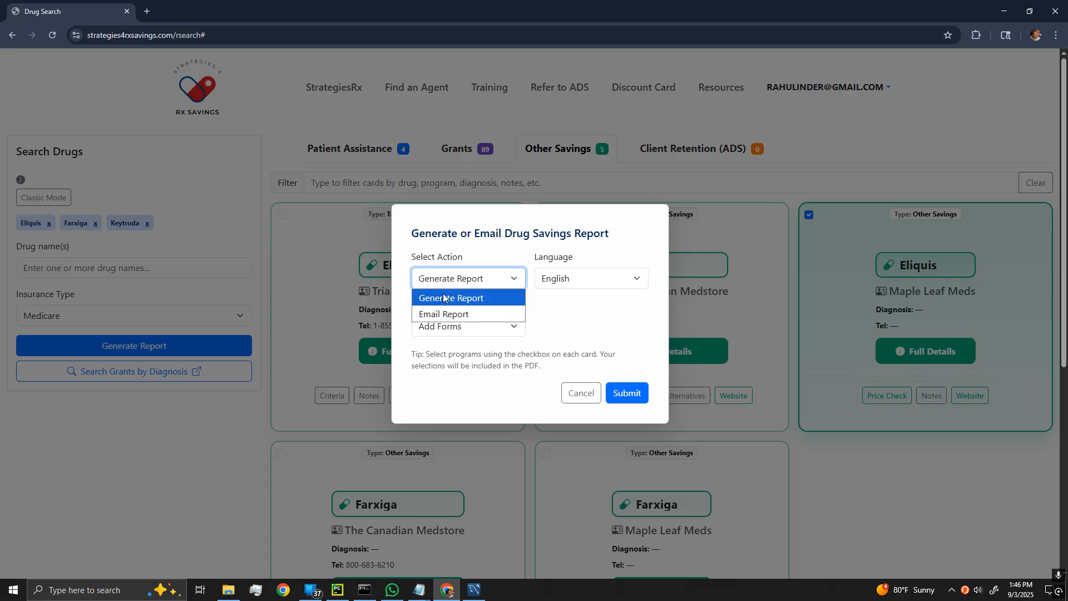
left_click(460, 299)
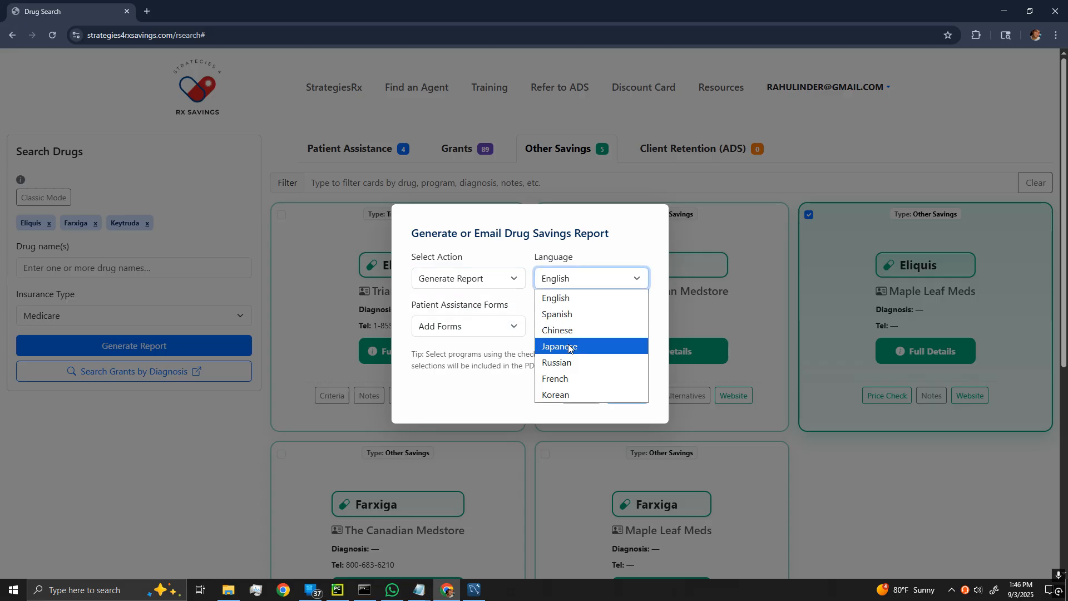
left_click(557, 300)
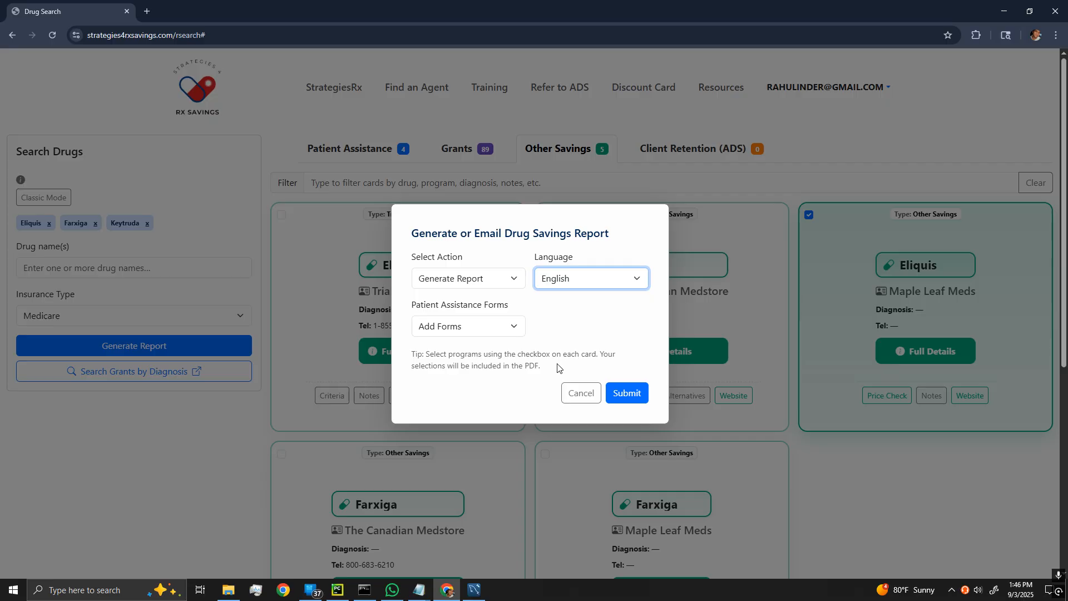
left_click(467, 327)
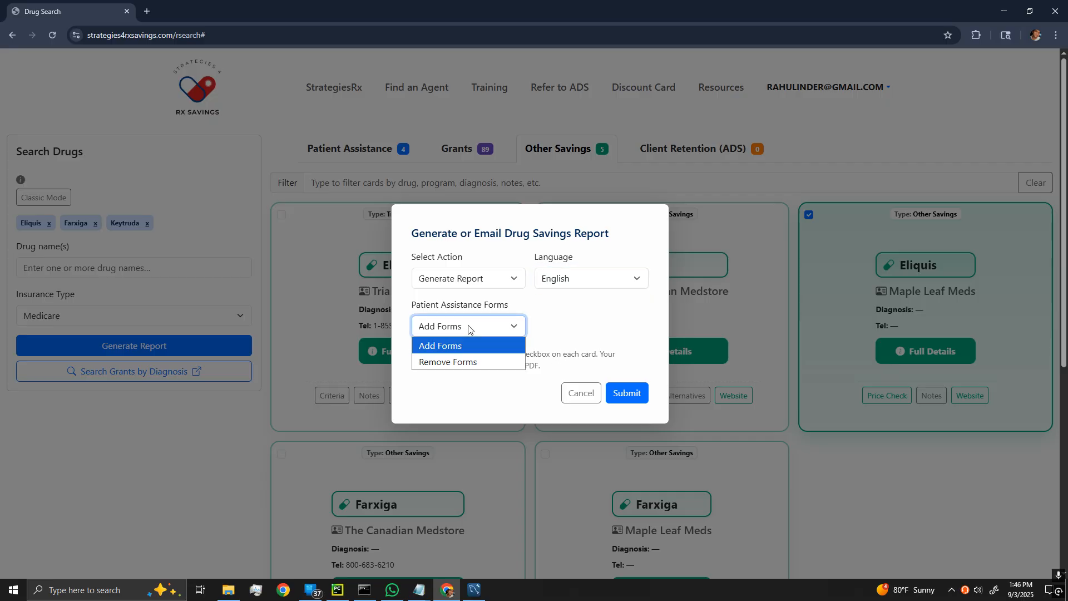
left_click(507, 326)
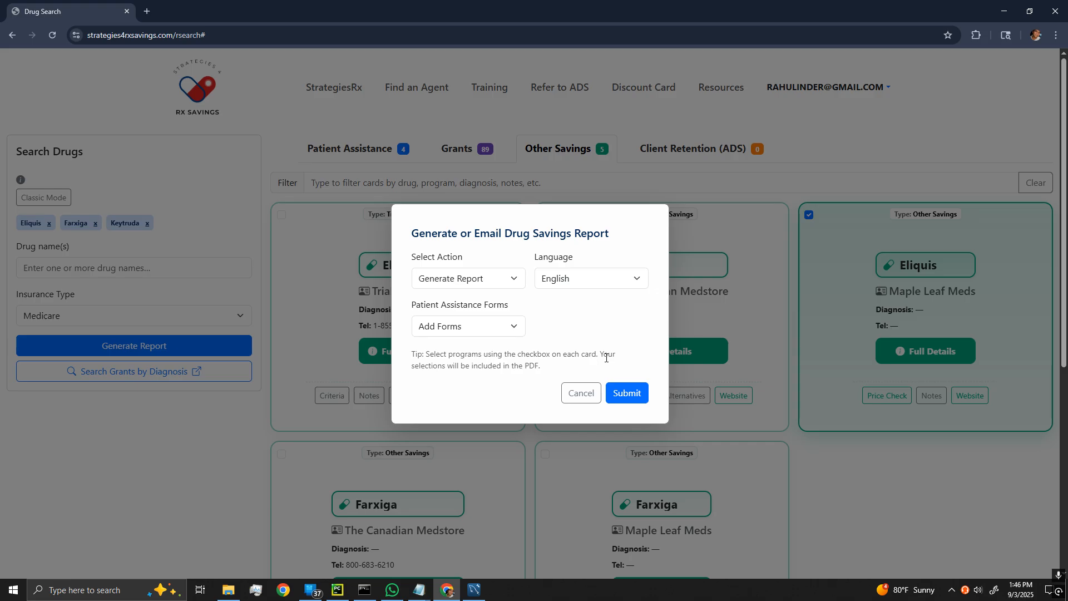
left_click(626, 396)
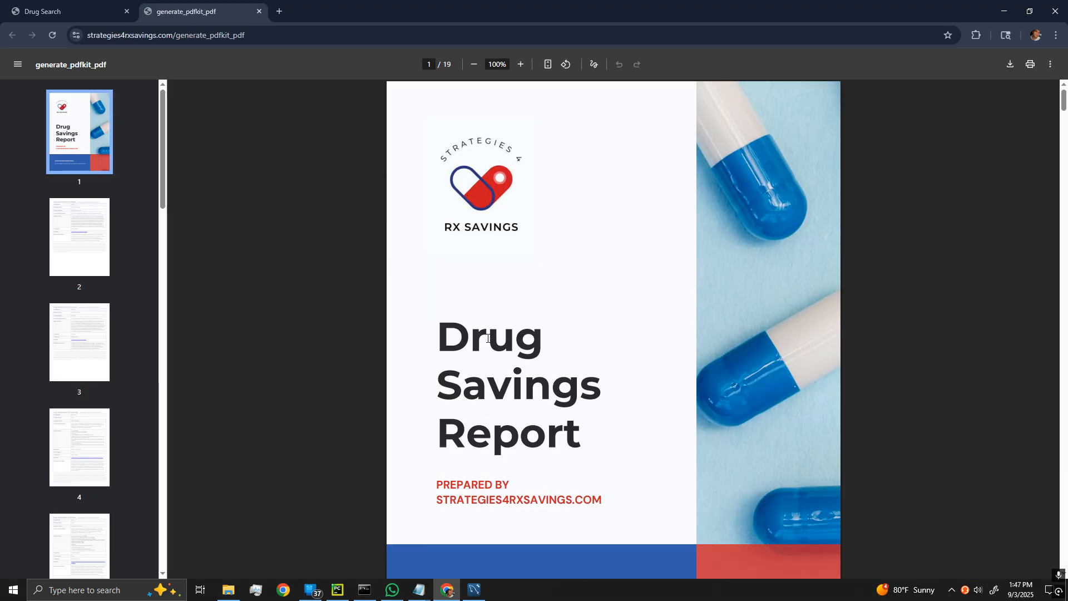
Scroll through the 19-page Drug Savings Report PDF, then close its tab.
scroll(349, 359, "down", 2)
scroll(348, 359, "down", 7)
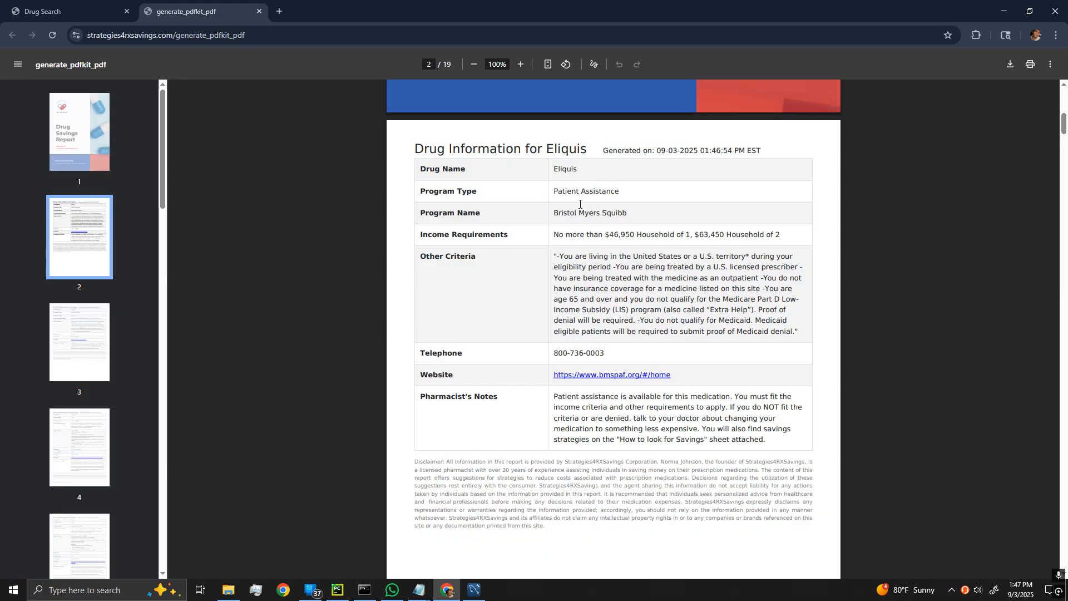
scroll(600, 302, "down", 7)
scroll(599, 302, "down", 3)
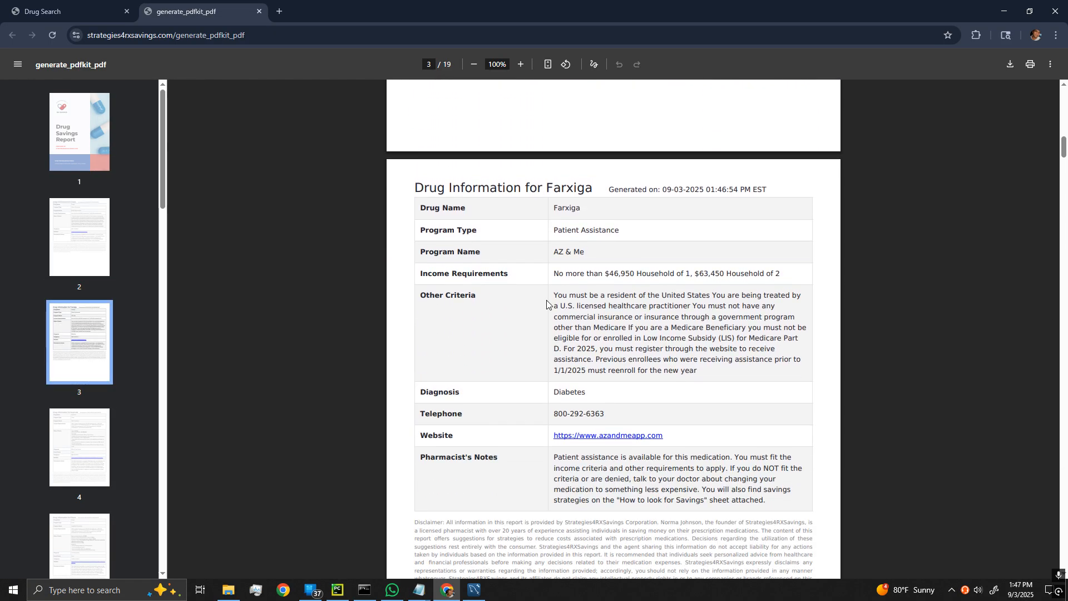
scroll(599, 407, "down", 10)
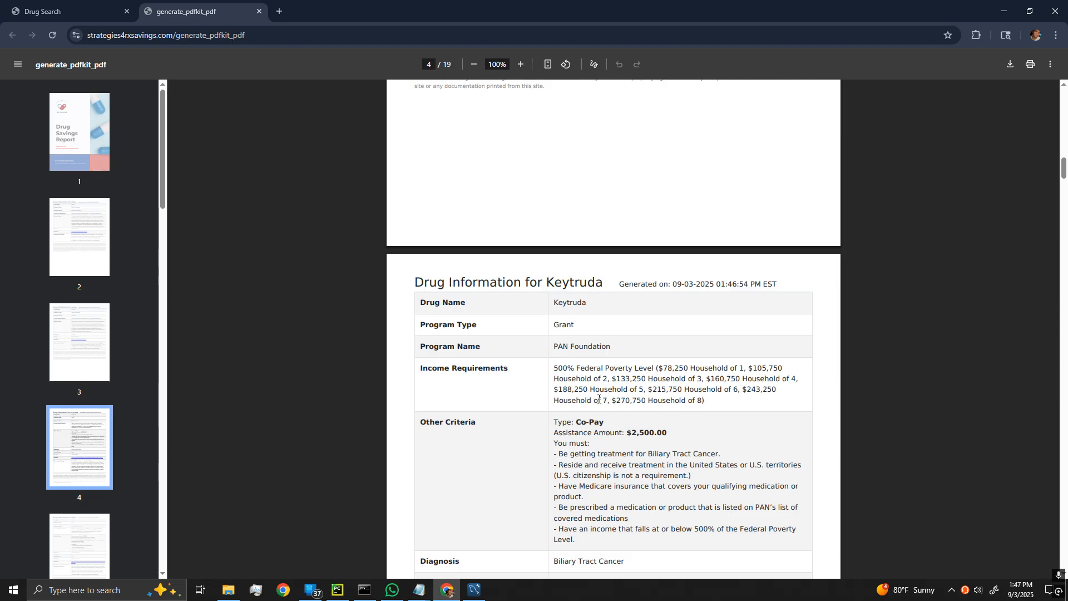
scroll(582, 390, "down", 12)
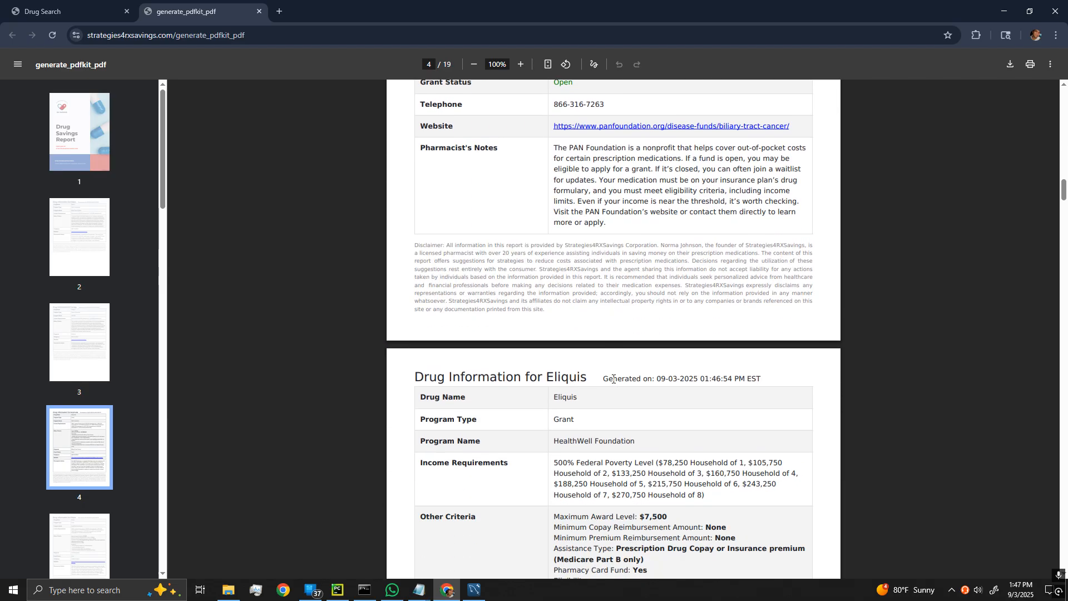
scroll(559, 313, "down", 10)
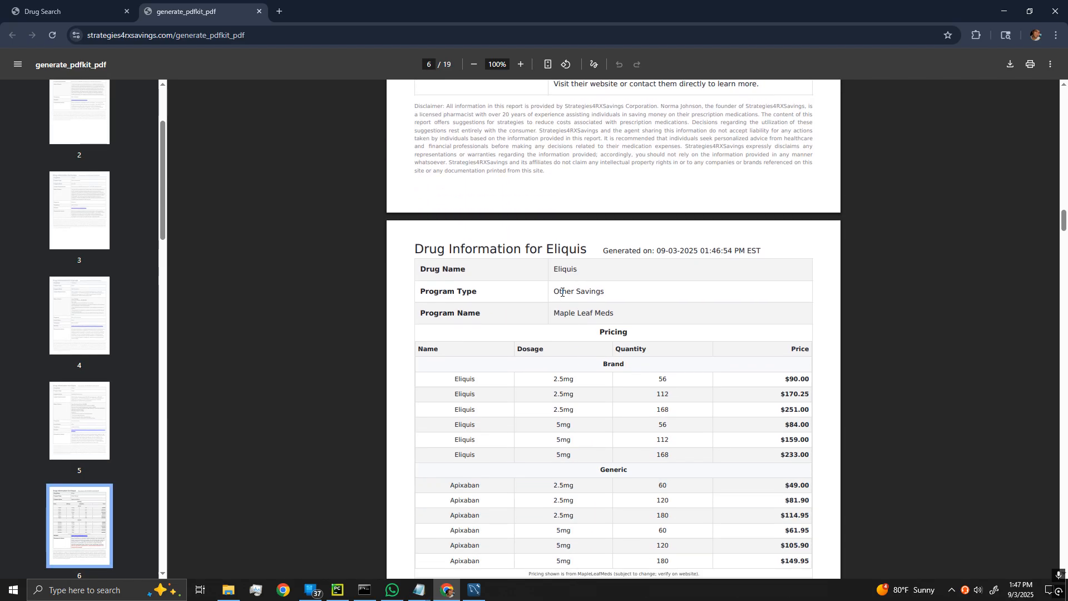
scroll(571, 324, "down", 1)
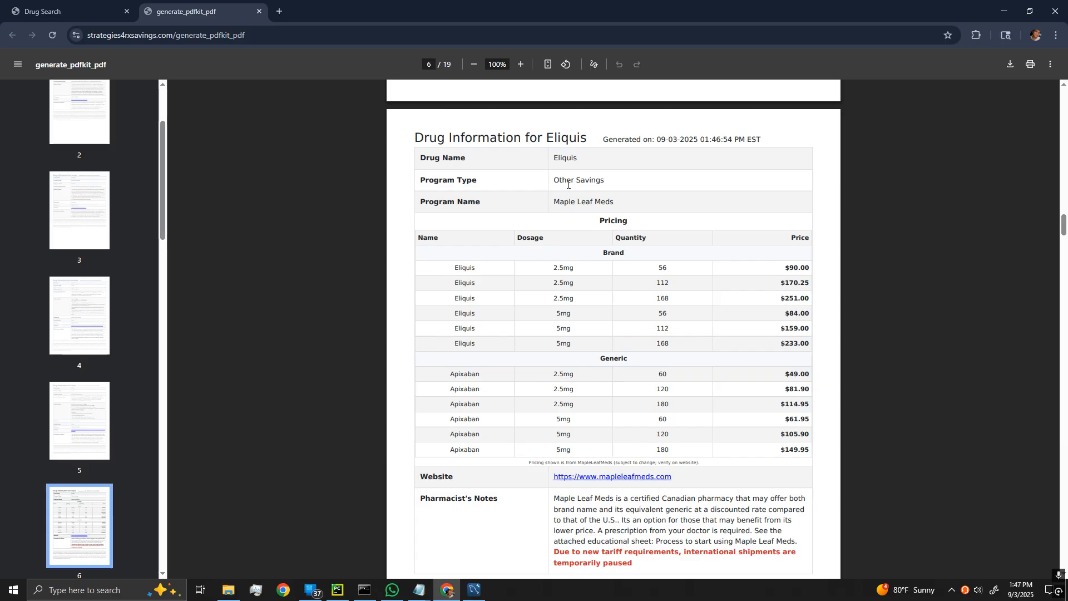
left_click_drag(559, 203, 609, 205)
left_click(528, 281)
scroll(407, 386, "down", 10)
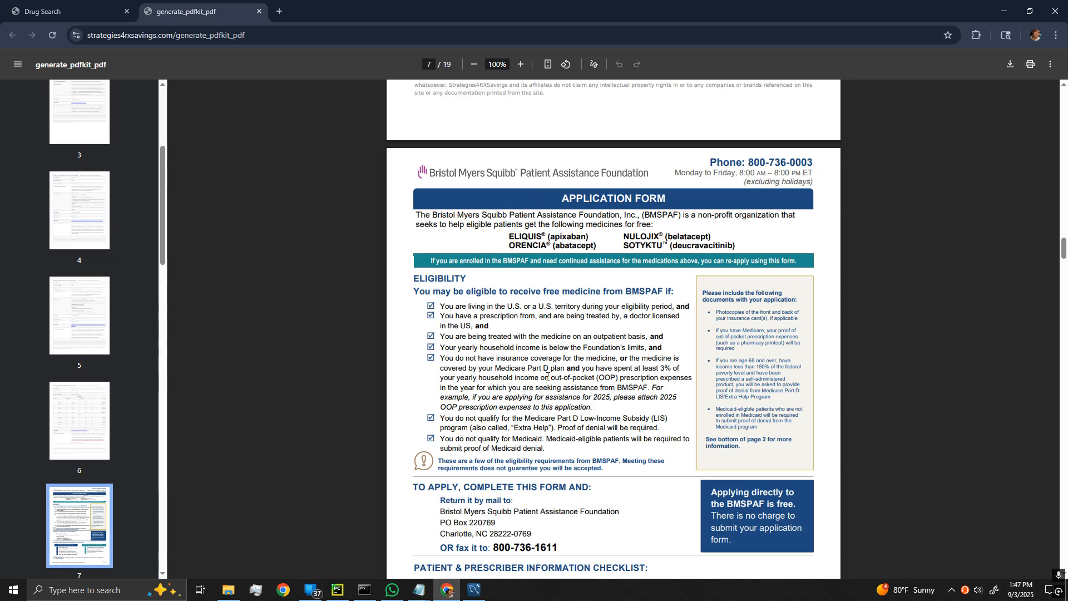
left_click(258, 11)
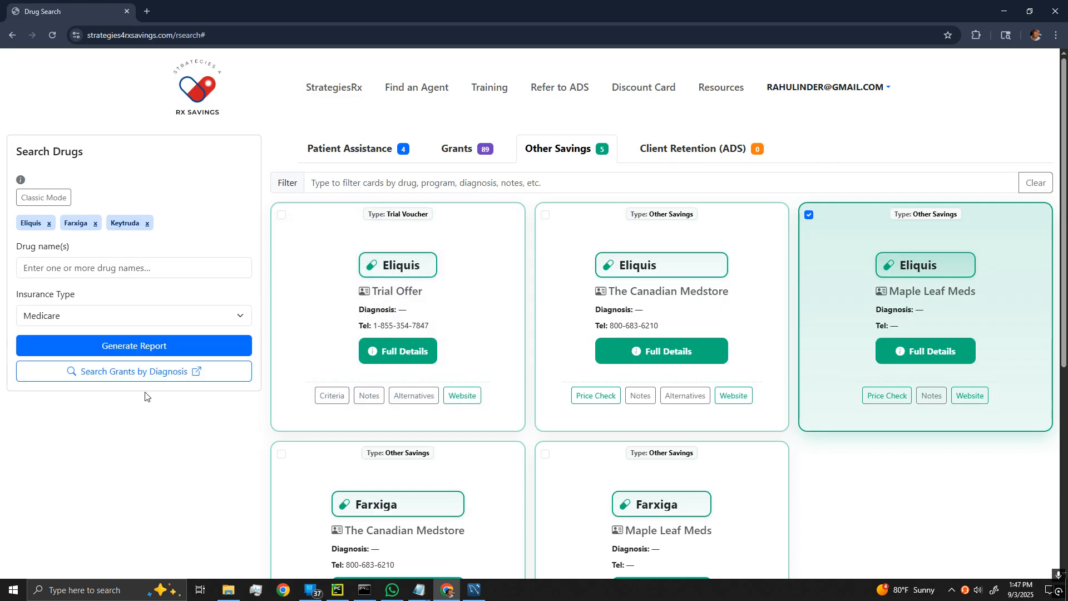
Search grants by the diagnosis Bladder Cancer to list its four foundations.
left_click(128, 371)
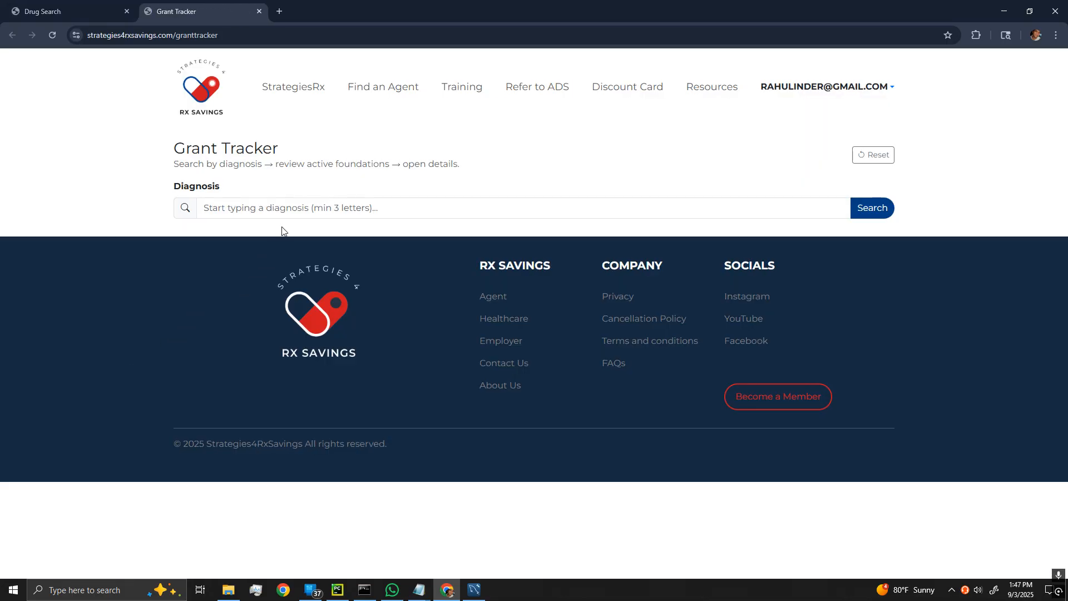
left_click(253, 214)
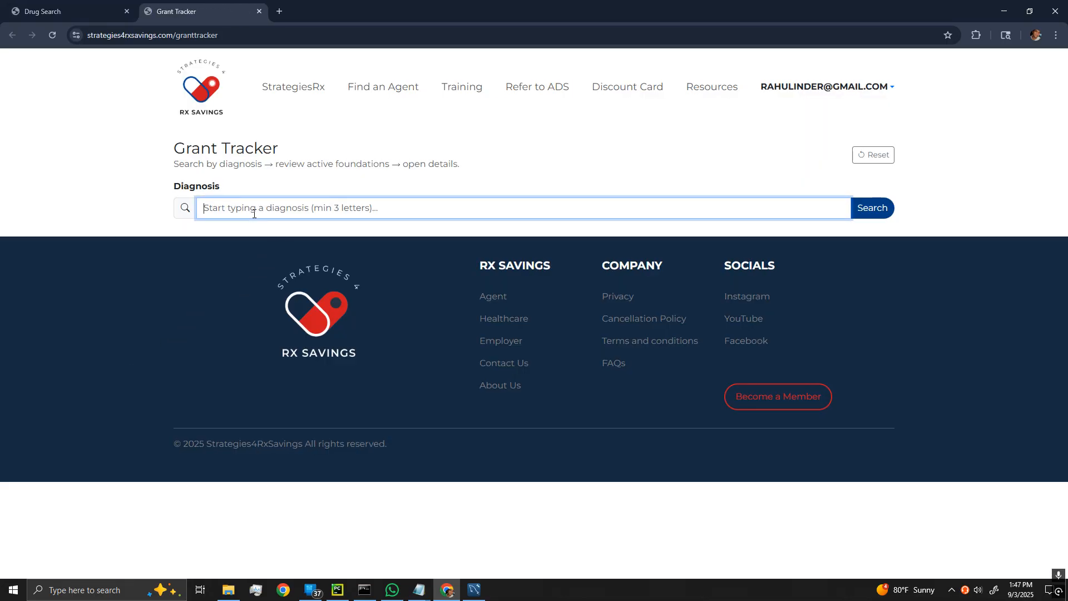
type("bladder")
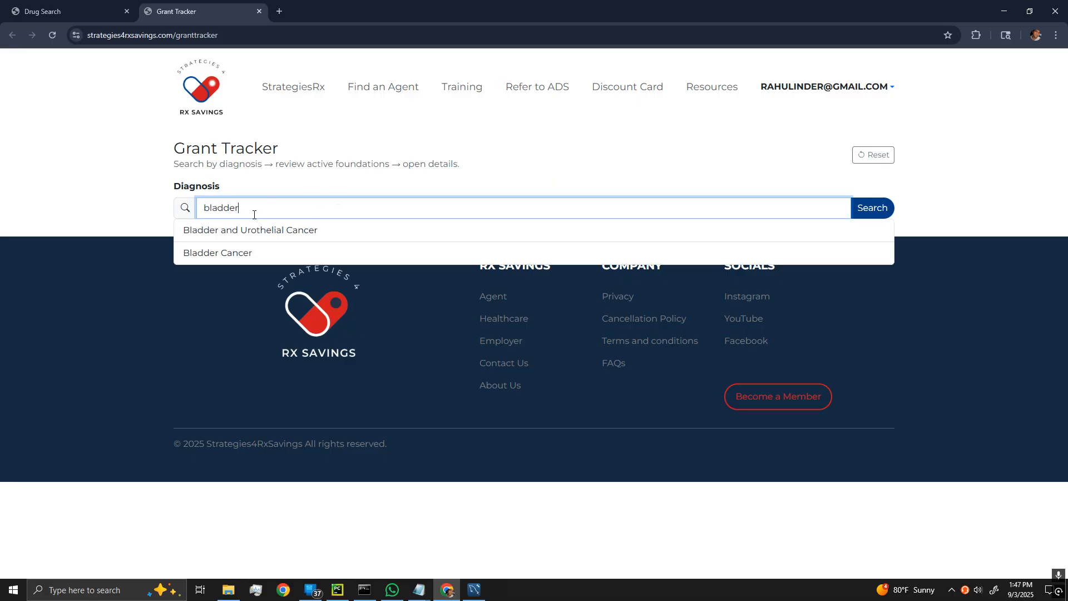
left_click(241, 253)
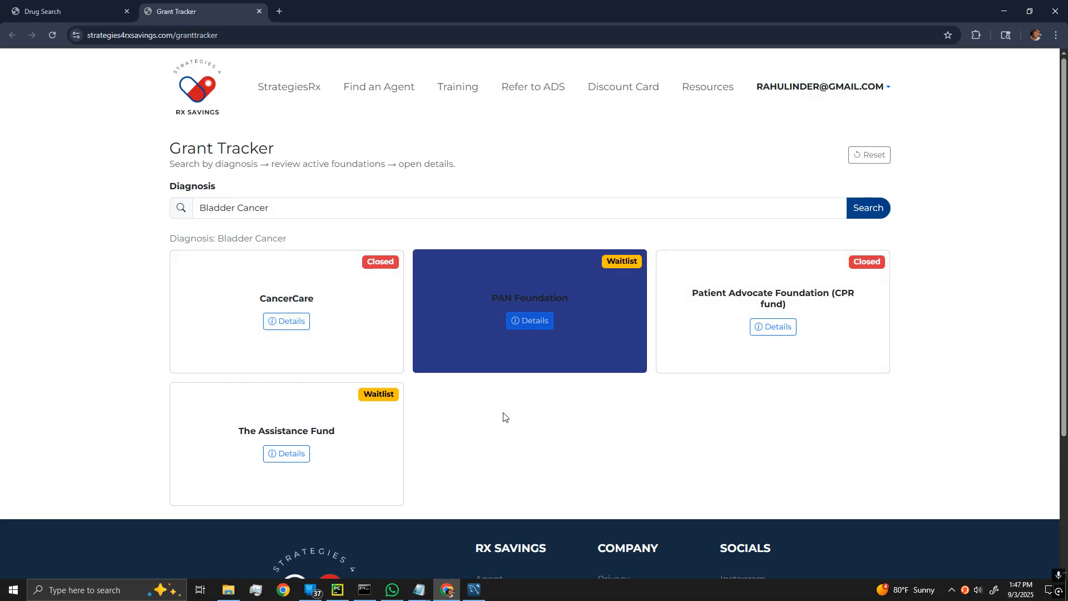
left_click(280, 322)
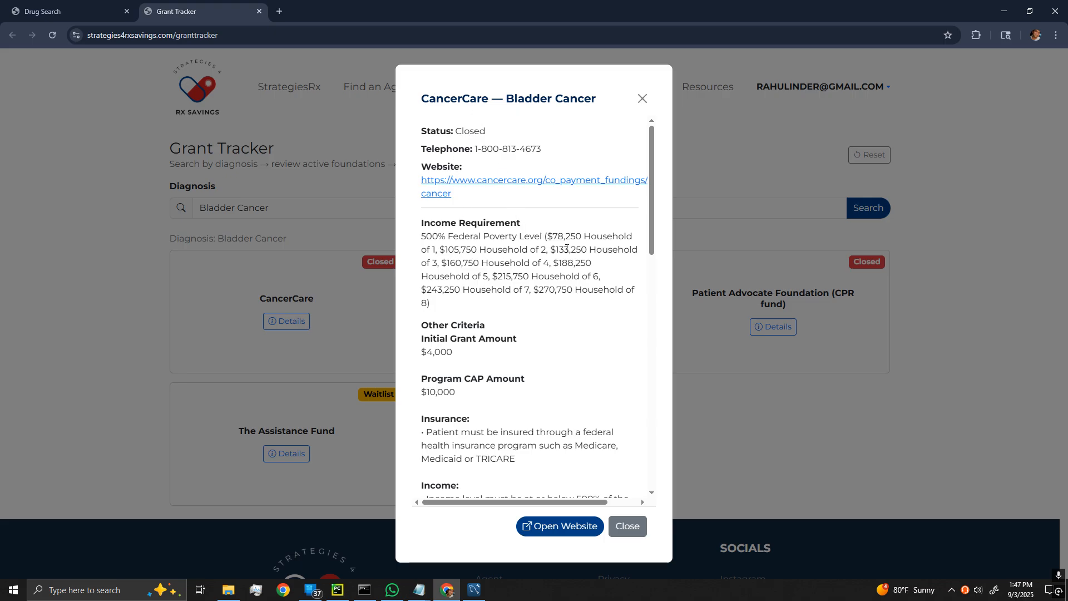
scroll(465, 246, "down", 2)
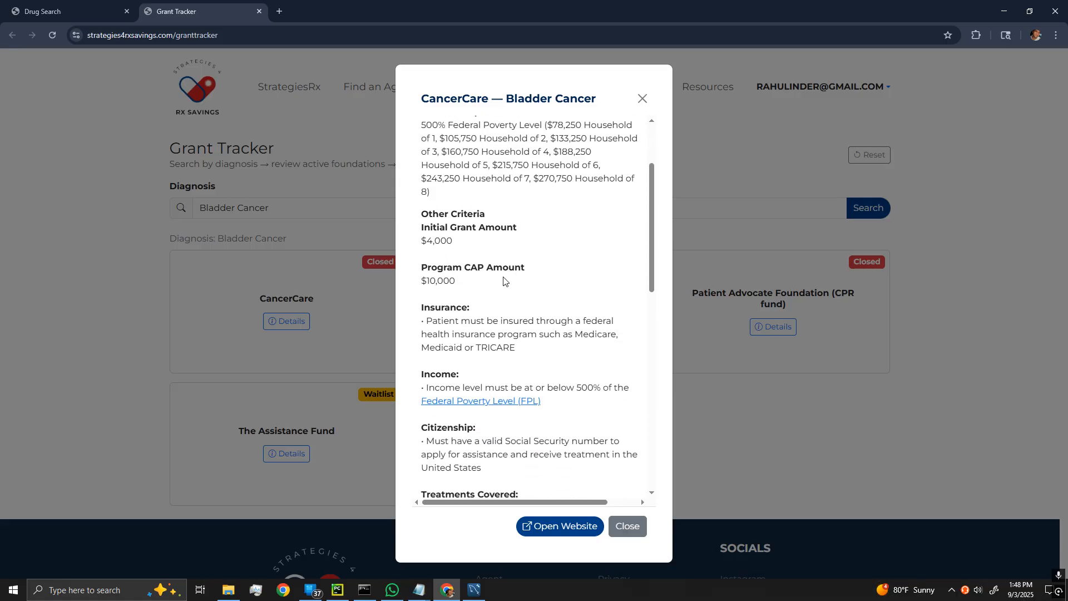
scroll(509, 278, "down", 2)
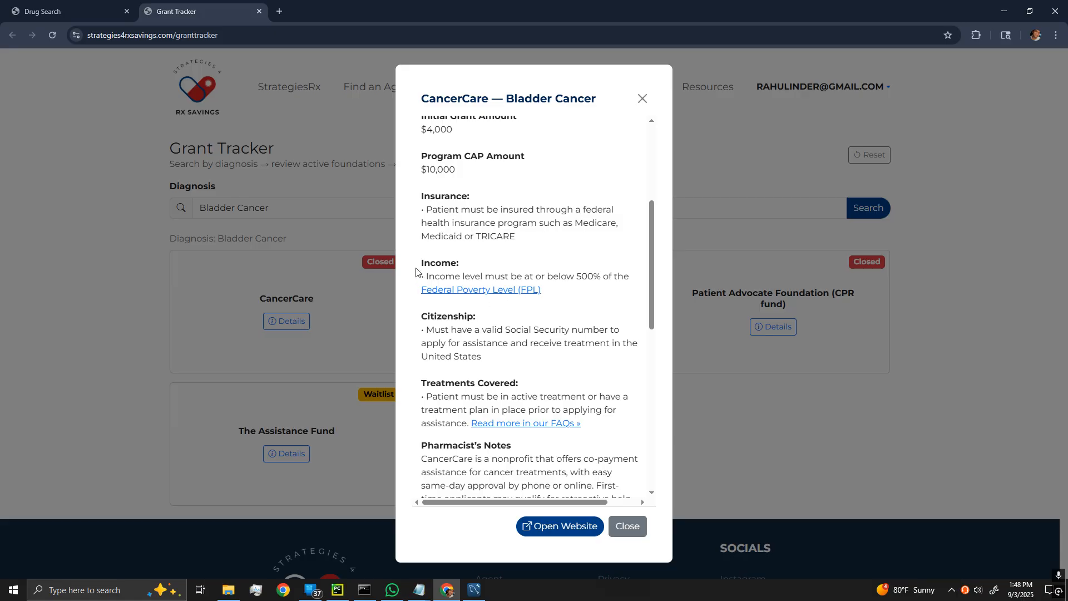
scroll(505, 273, "down", 2)
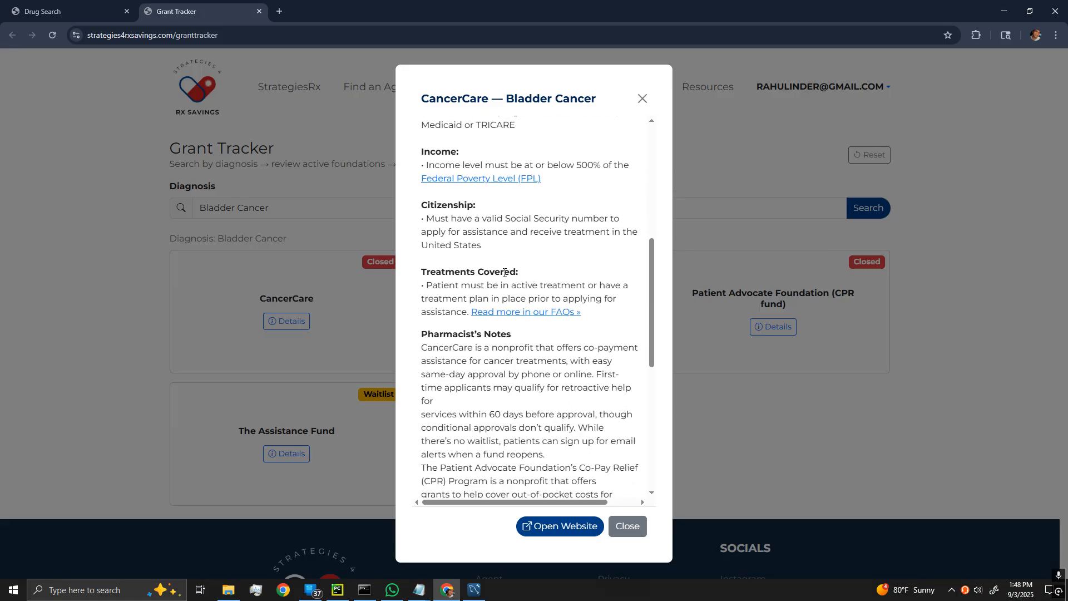
scroll(504, 272, "down", 5)
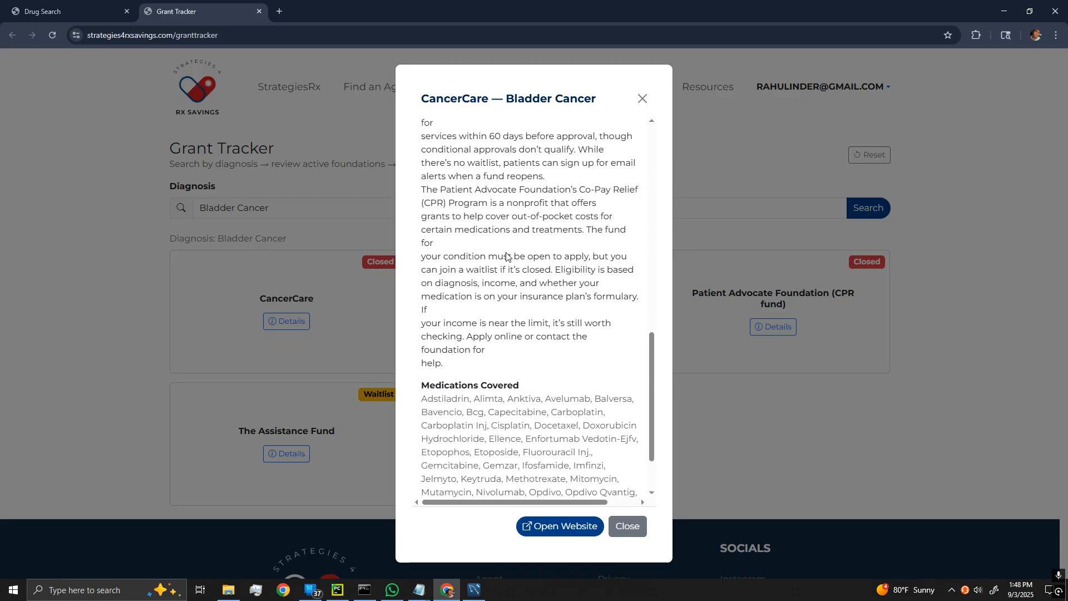
scroll(506, 255, "down", 2)
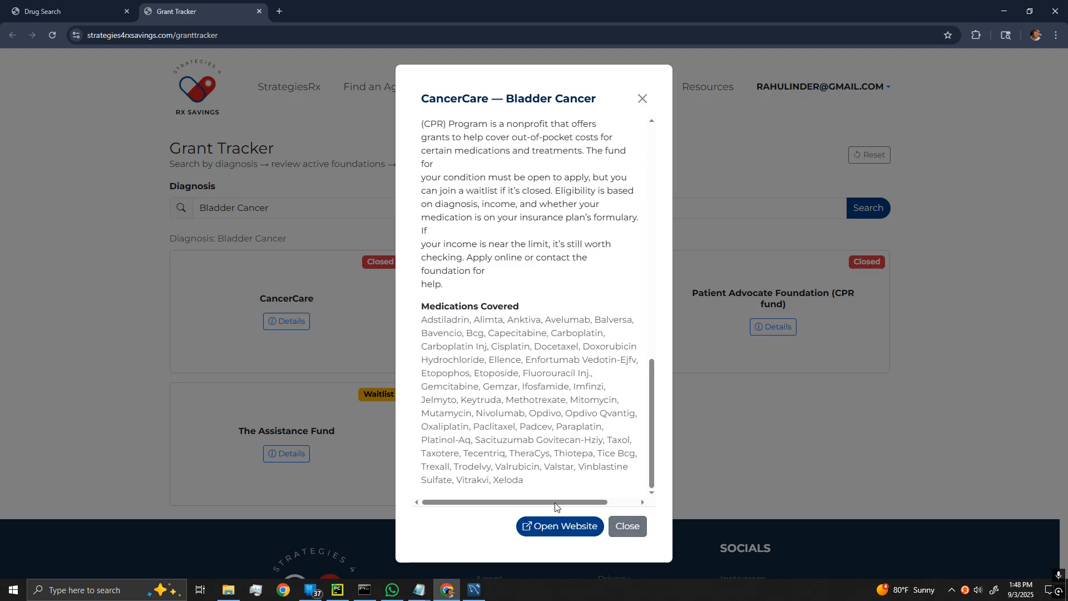
left_click(630, 527)
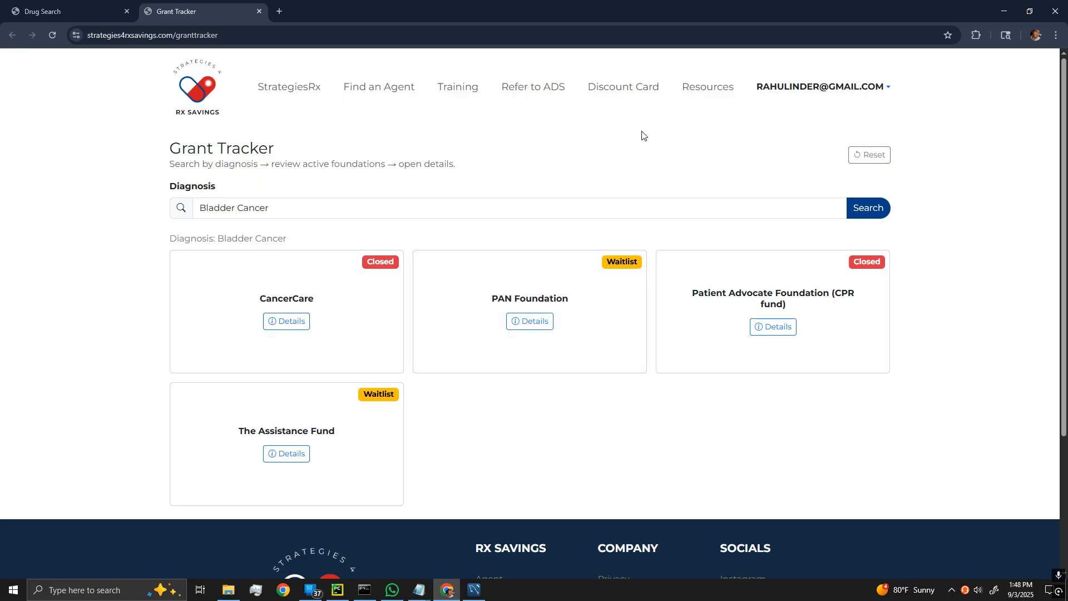
left_click(701, 95)
Search the Agent Resources for 'pain'.
left_click(268, 336)
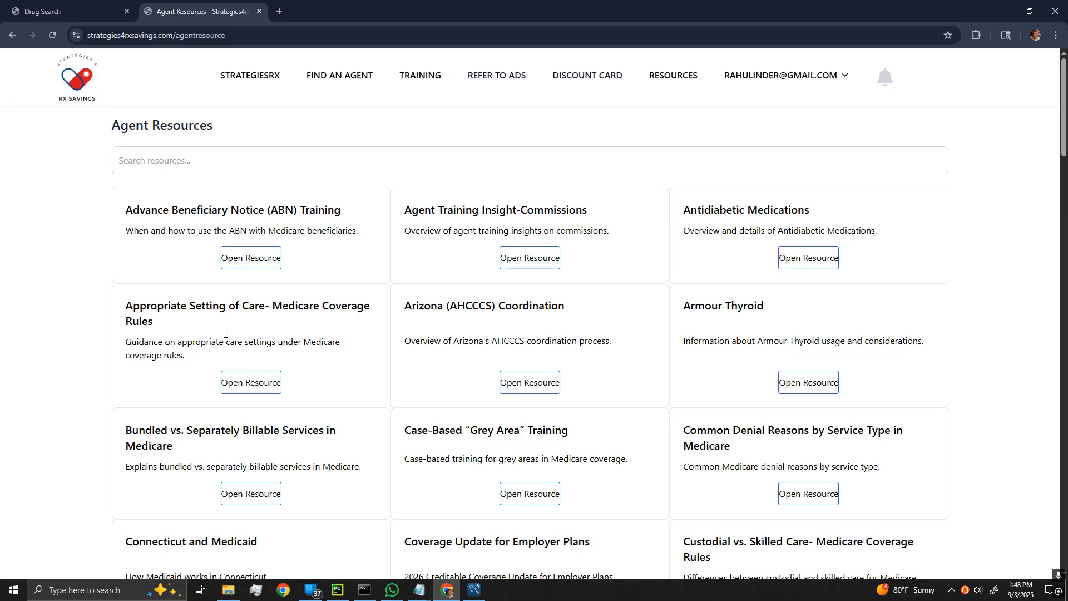
left_click(168, 160)
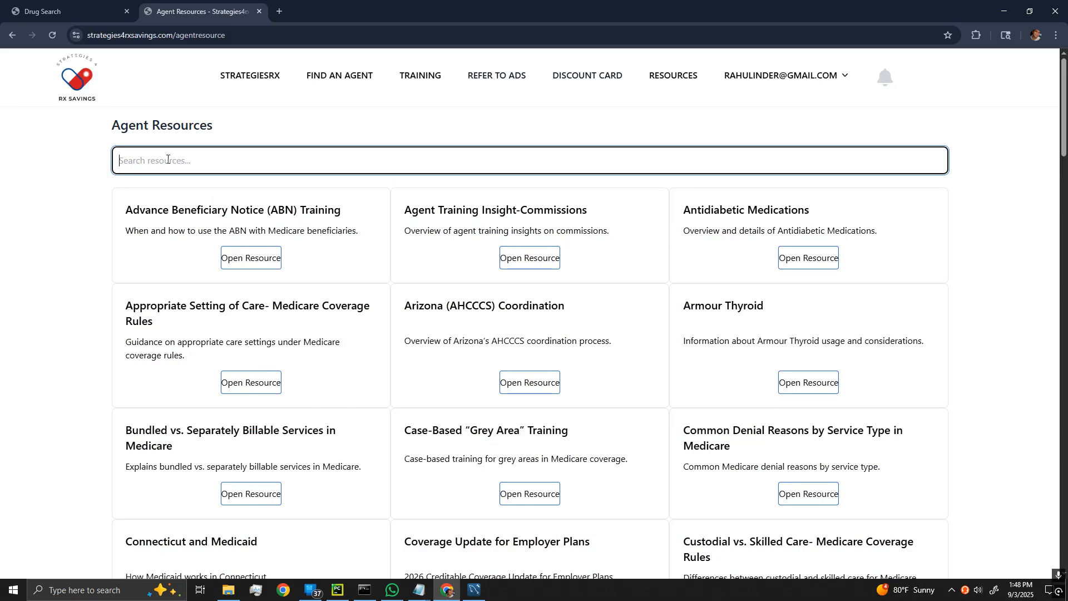
type("pain")
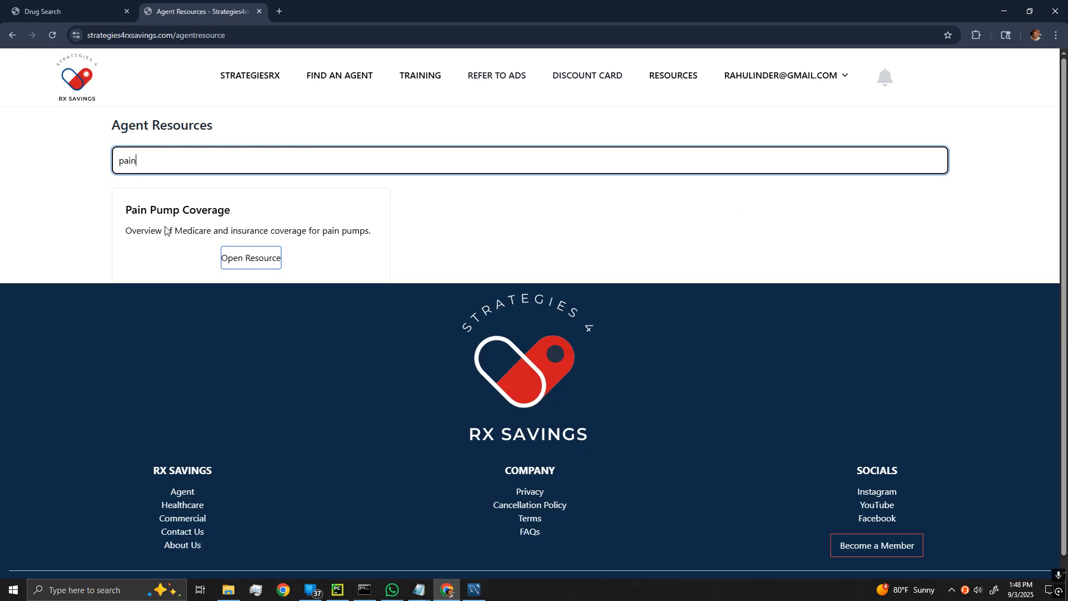
View the Pain Pump Coverage document, then return to an empty Drug Search page.
left_click(258, 265)
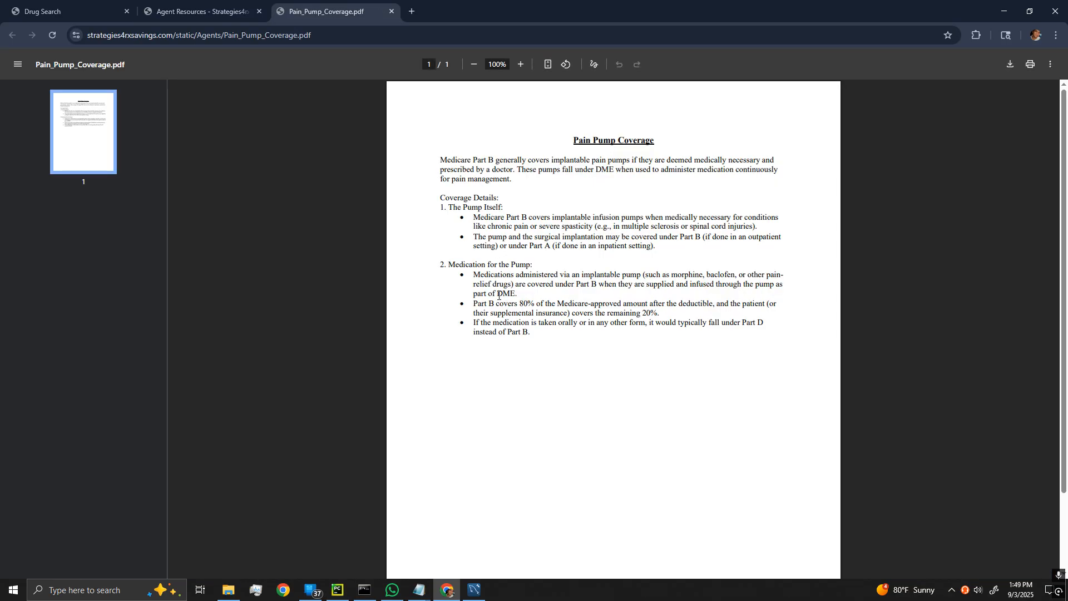
left_click(393, 12)
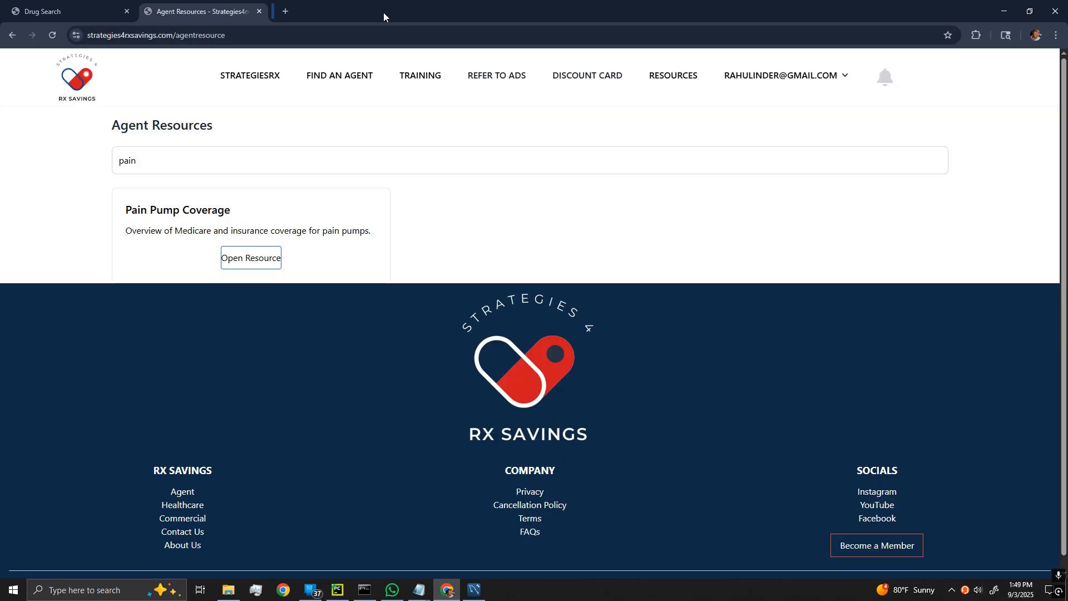
left_click(250, 82)
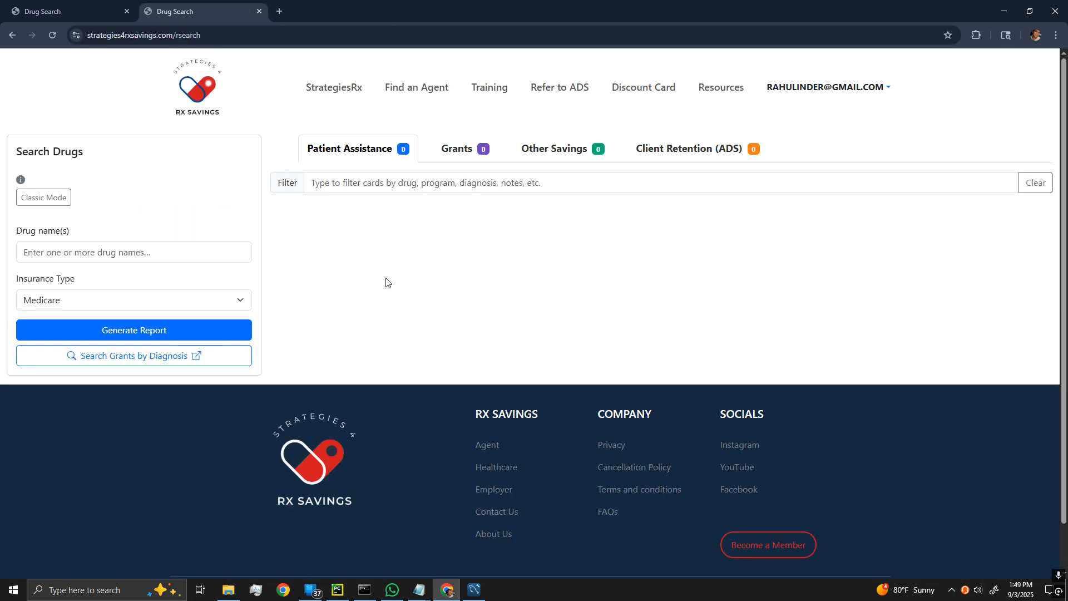